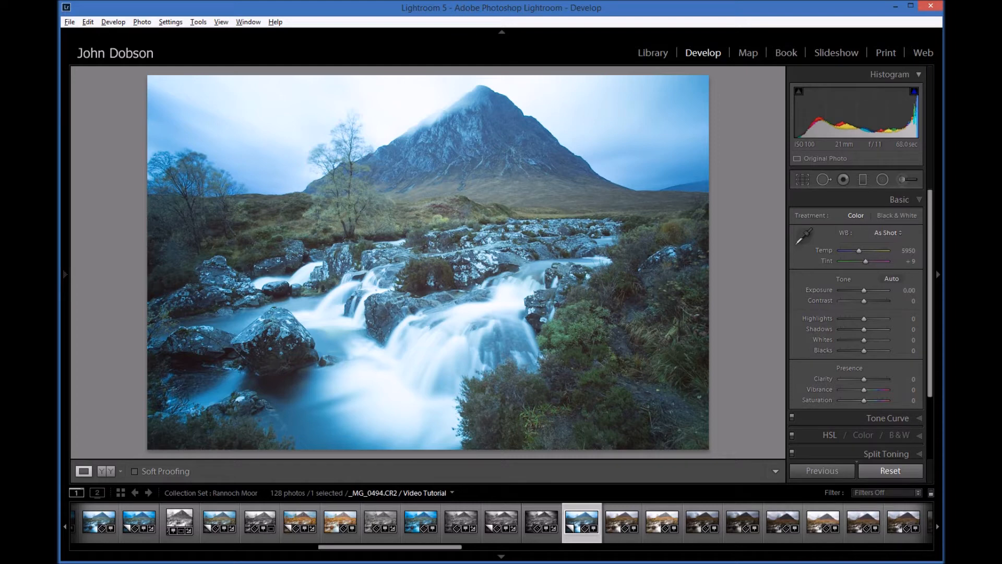
Step: Try a white balance sampled from the neutral tones among the rocks above the waterfall, and reset the photo's settings
left_click(805, 241)
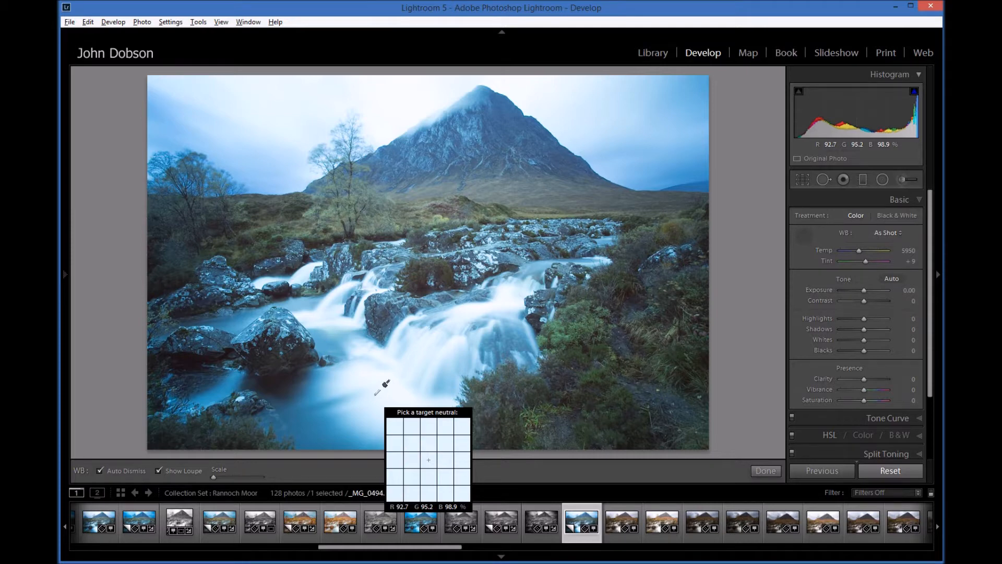
left_click(393, 272)
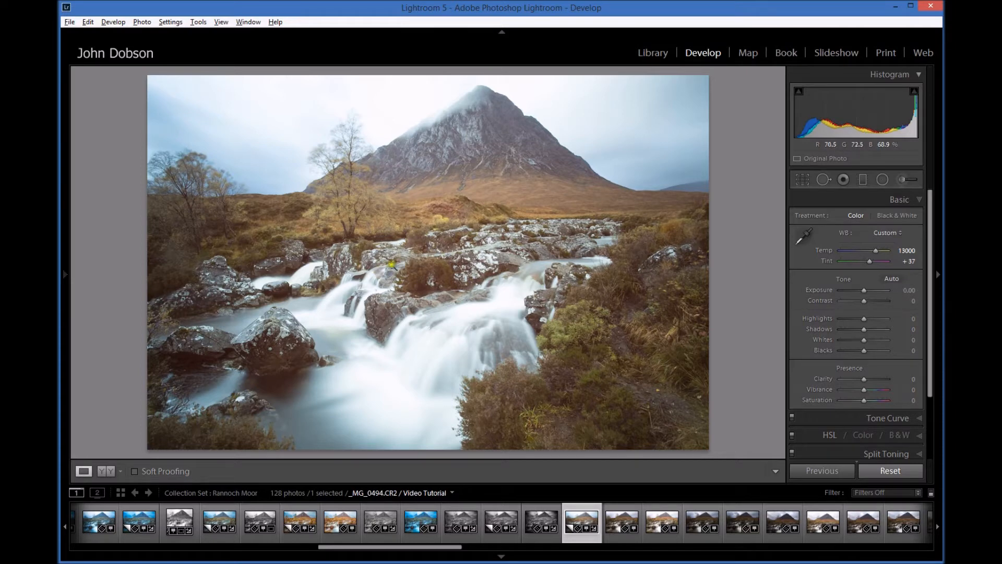
left_click(892, 471)
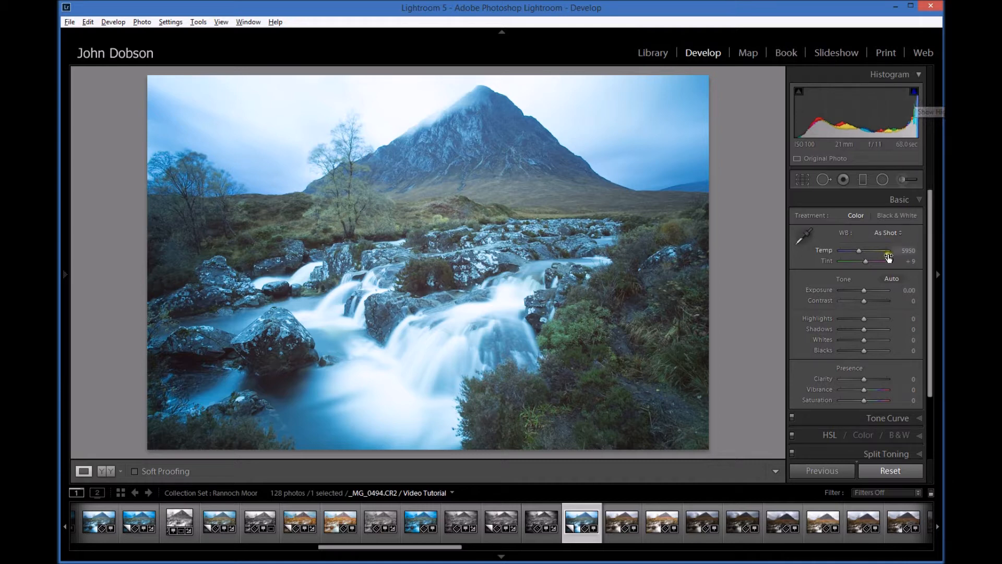
Step: Set the photo's Exposure to −0.48, Highlights to −26, Shadows to +71, Whites to −5, Blacks to −37 and Clarity to +29
left_click_drag(863, 289, 880, 330)
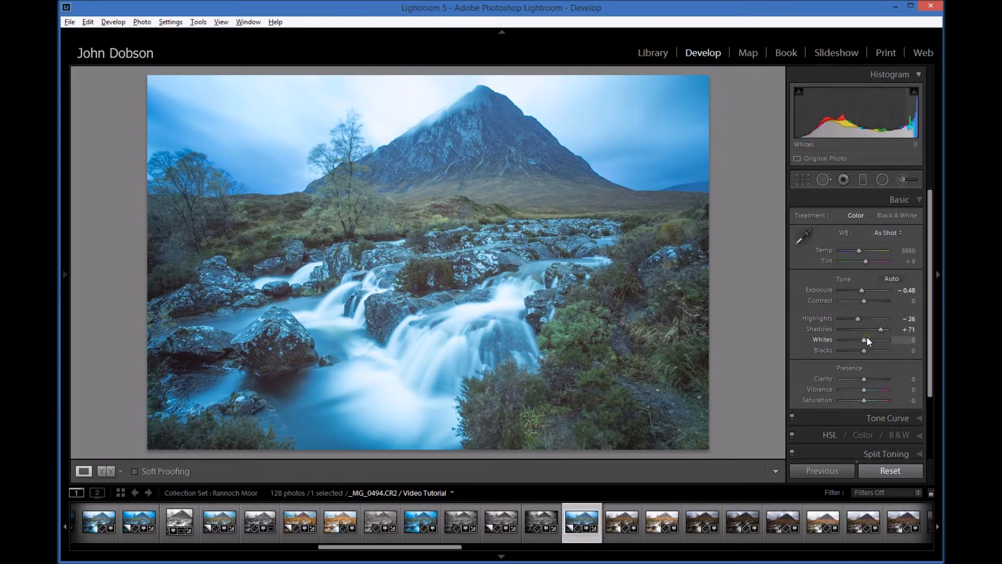
left_click(861, 340, "shift")
left_click(864, 339, "shift")
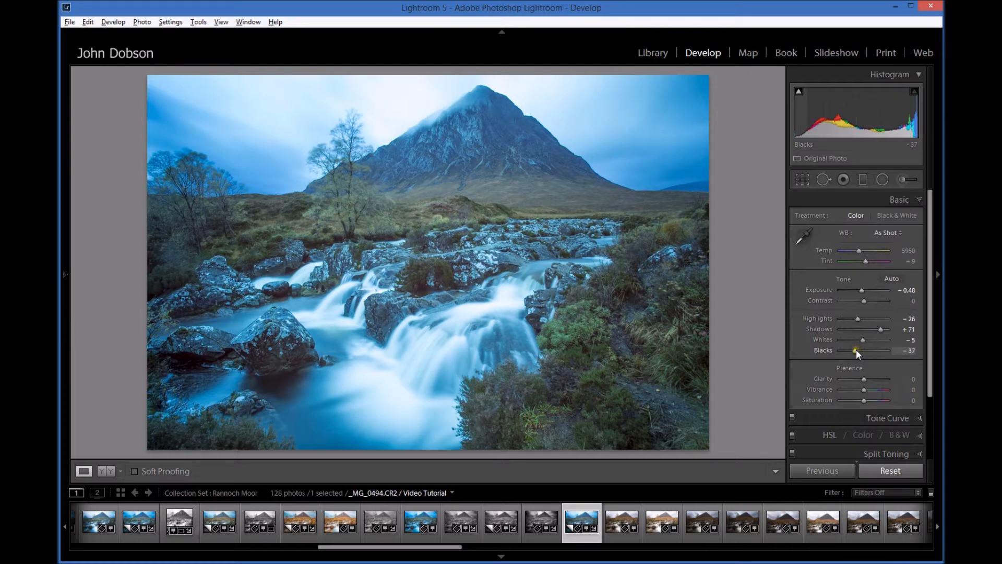
left_click_drag(864, 381, 870, 380)
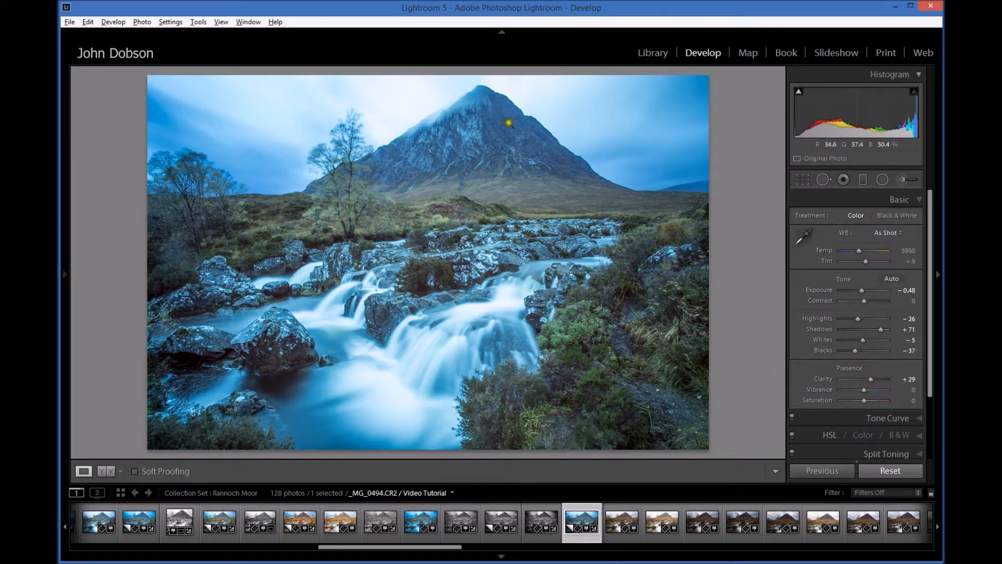
Step: Remove chromatic aberration and enable lens profile corrections, checking the lens profile and the mountain's right edge up close
left_click(547, 128)
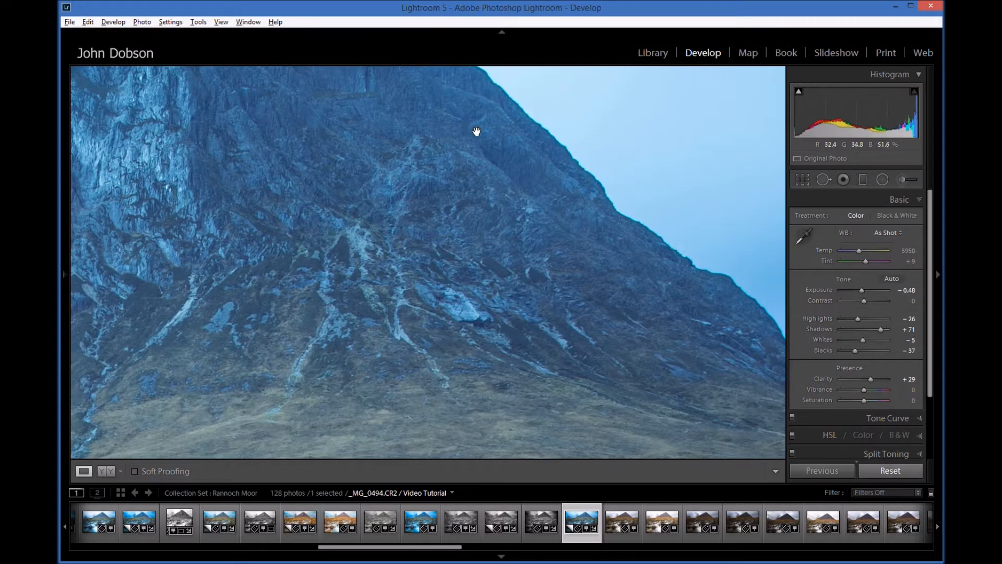
scroll(923, 383, "down", 3)
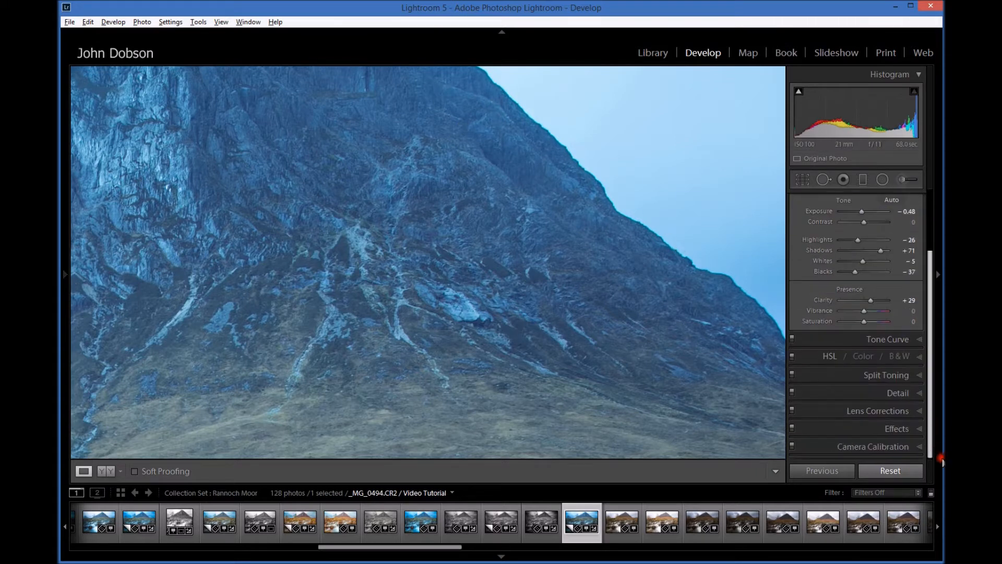
left_click(922, 411)
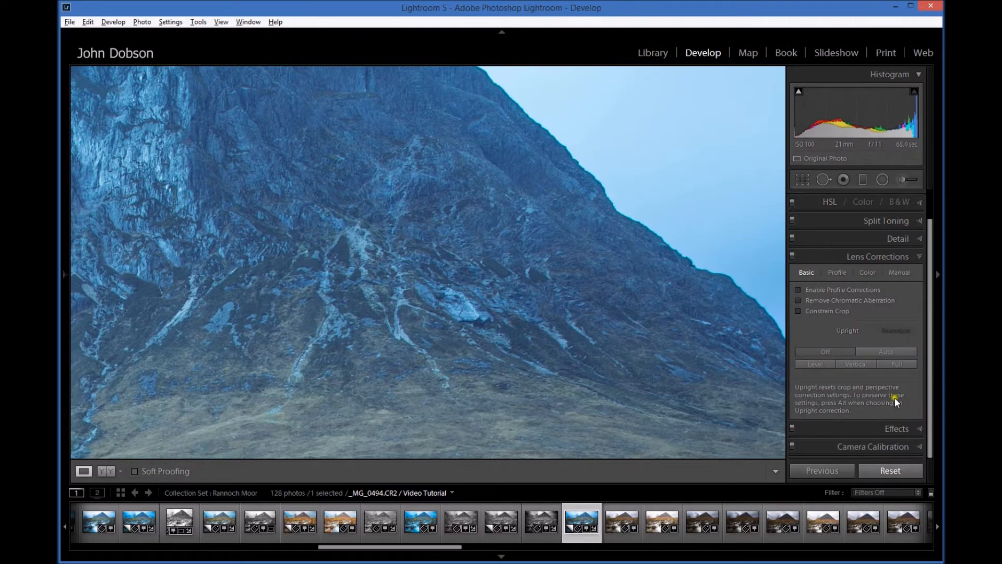
left_click(400, 232)
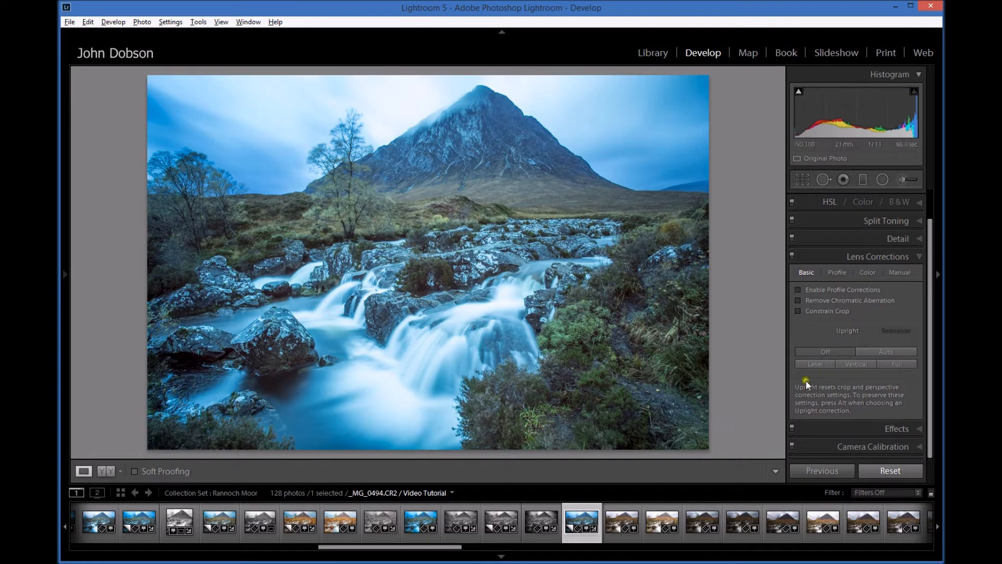
left_click(799, 300)
left_click(798, 289)
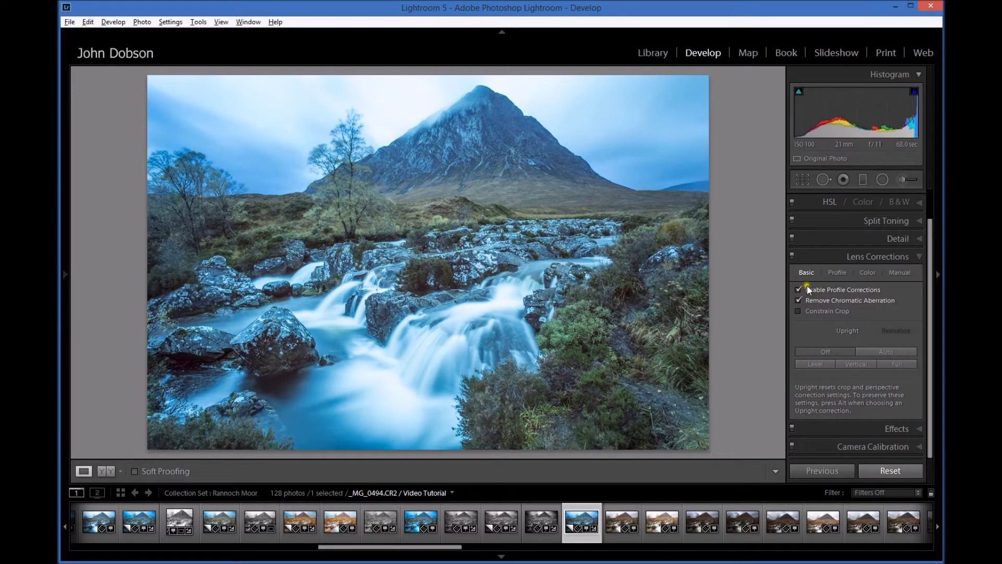
left_click(831, 274)
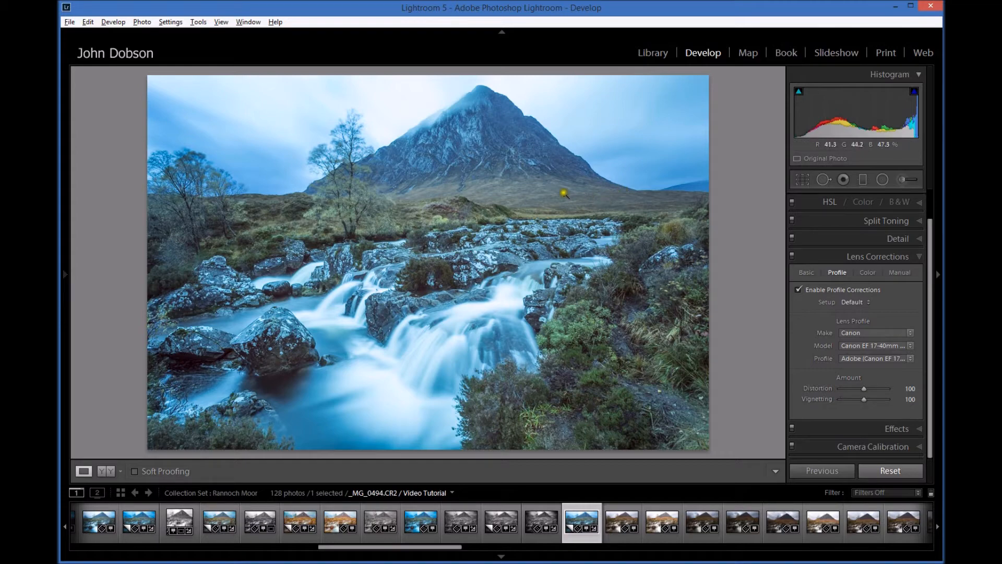
left_click(552, 134)
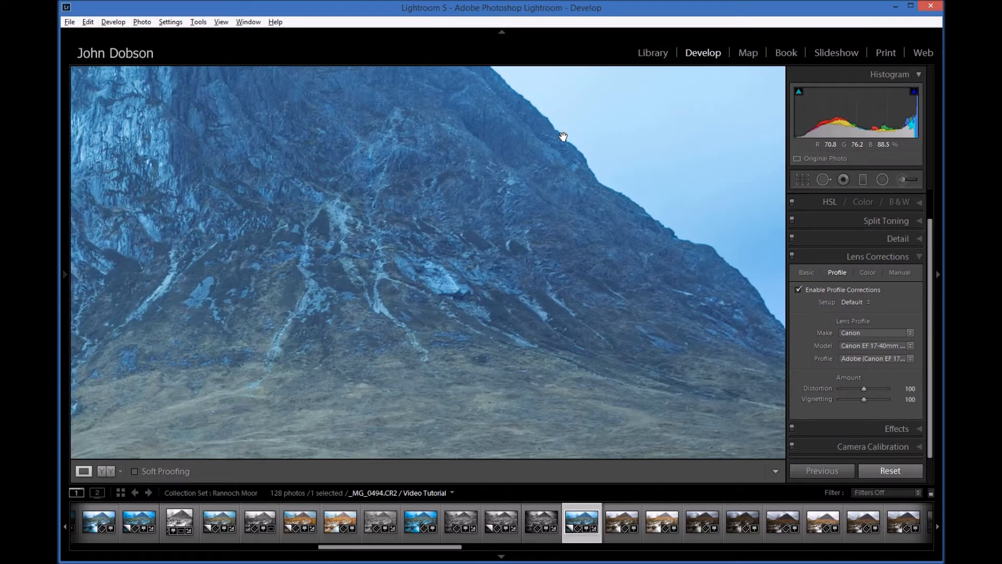
left_click(521, 162)
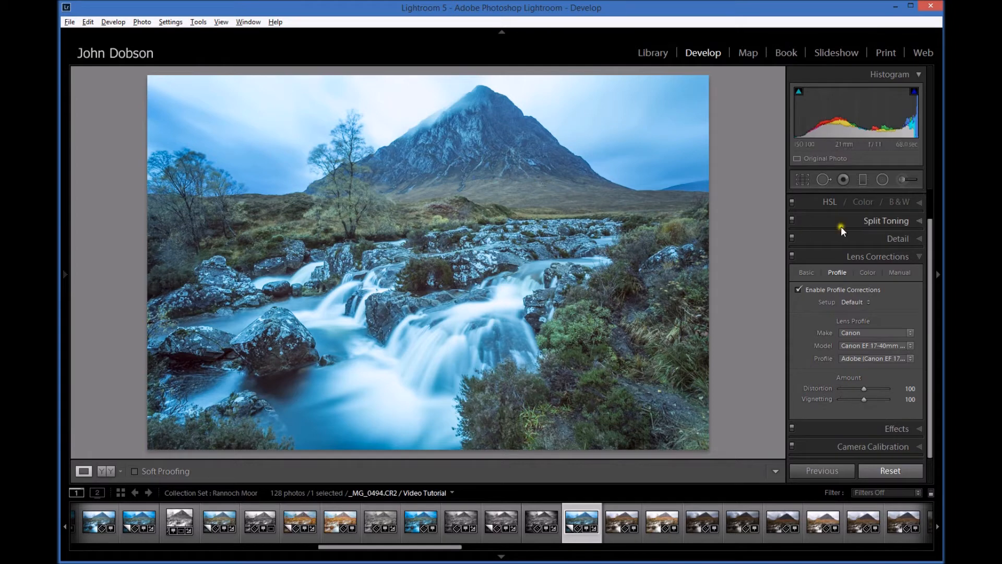
Step: Convert the photo to black and white and bring up the basic tone adjustments
left_click(901, 202)
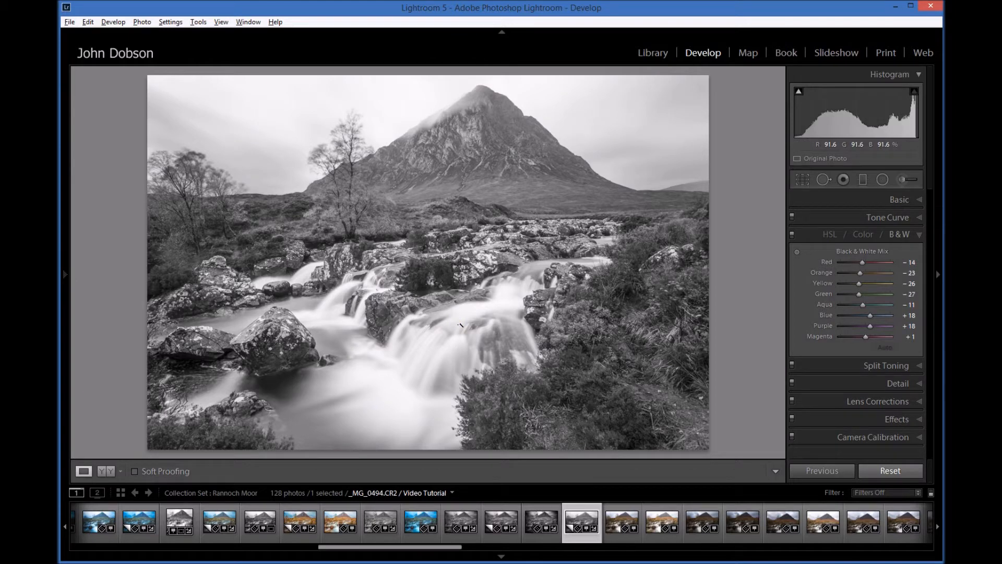
left_click(920, 199)
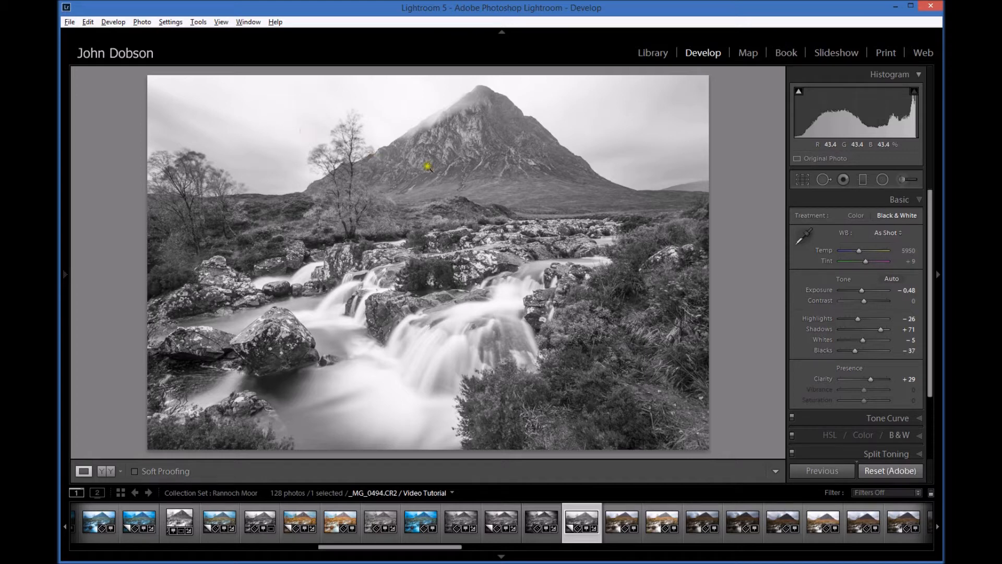
Step: Darken the sky and mountain with a graduated filter ending across the mountain's lower slopes, with its Exposure set to −1.15
left_click(864, 180)
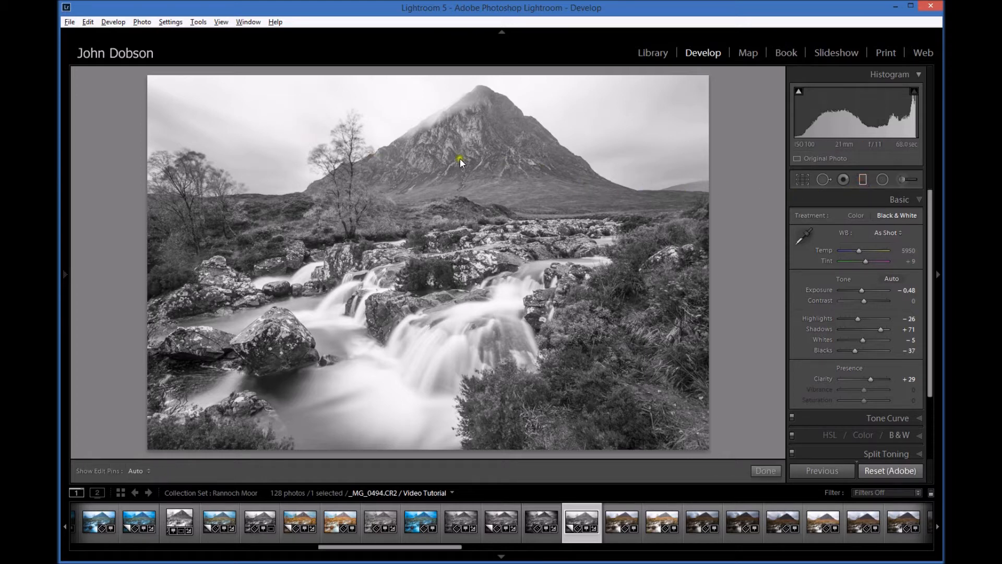
left_click_drag(447, 166, 451, 197)
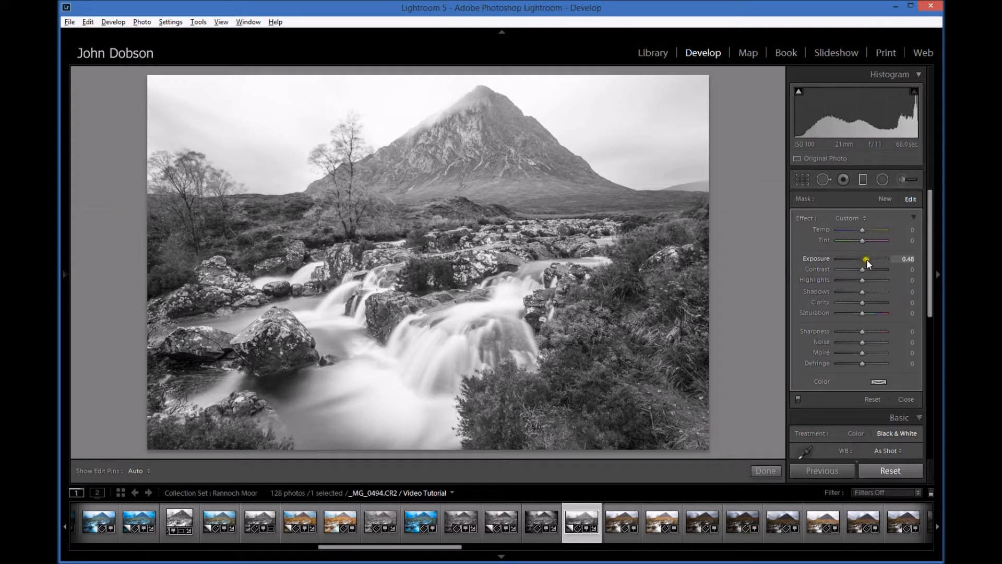
left_click_drag(867, 259, 855, 259)
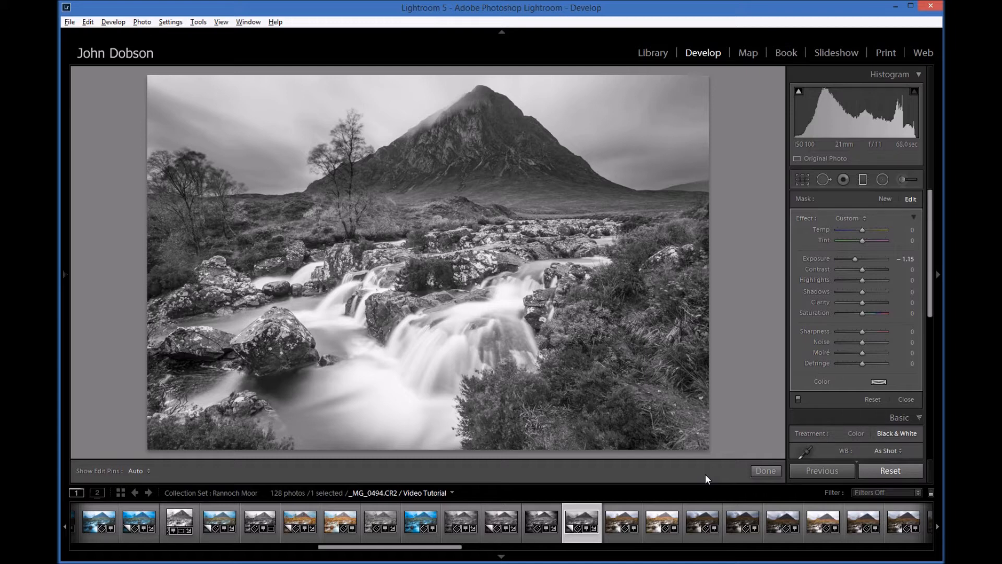
left_click(764, 471)
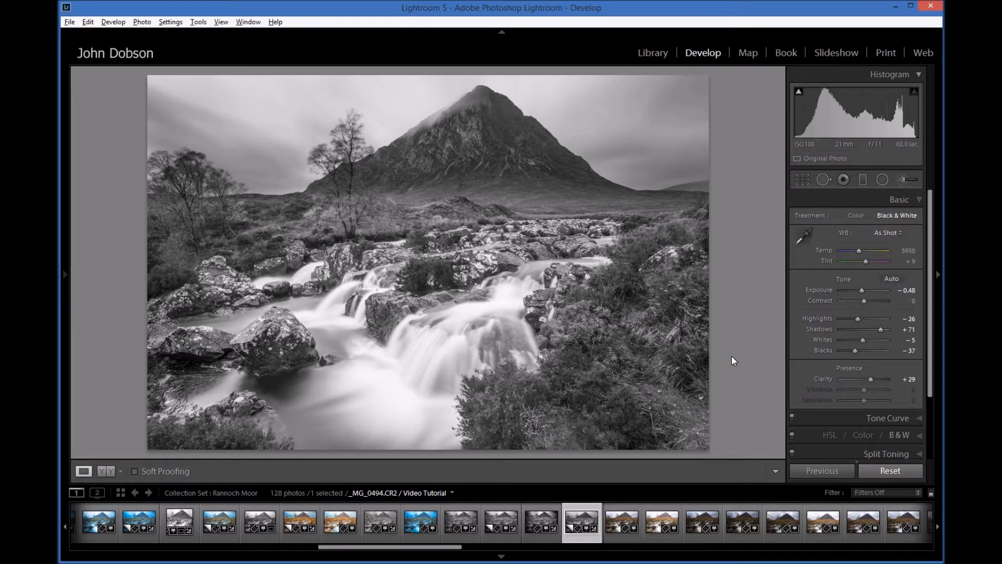
Step: Paint the mountain's left slope with an adjustment brush set to Exposure 0.69 and Contrast 24, and hide the edit pin
left_click(903, 181)
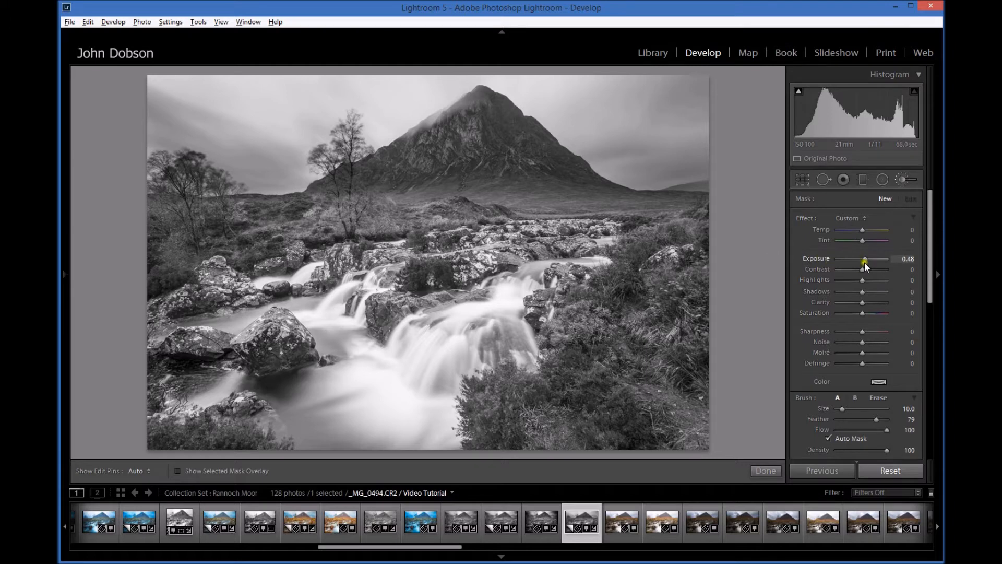
left_click_drag(866, 259, 867, 270)
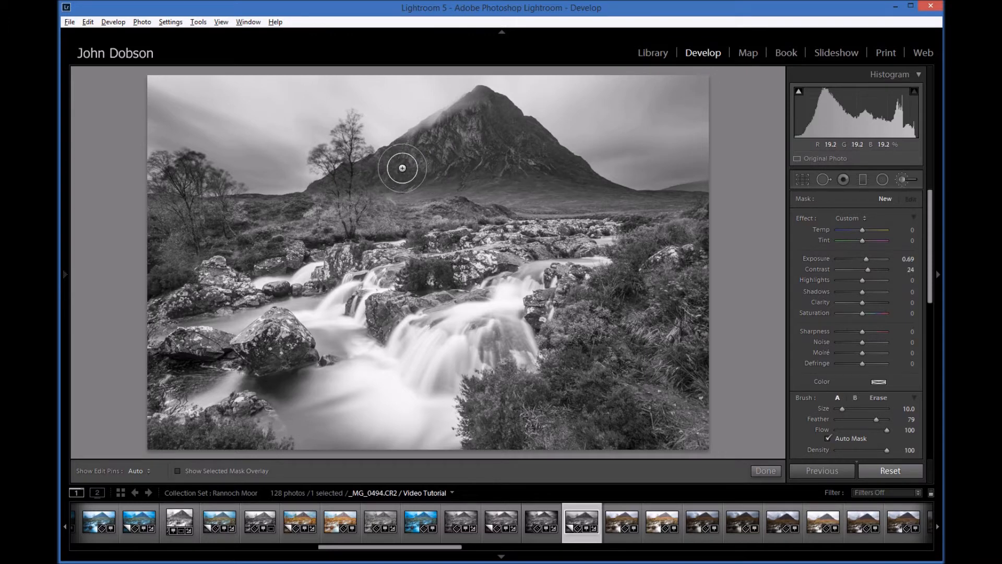
mouse_move(400, 168)
left_mouse_down()
mouse_move(484, 136)
mouse_move(492, 117)
mouse_move(465, 129)
mouse_move(477, 103)
mouse_move(403, 162)
mouse_move(338, 178)
mouse_move(499, 156)
mouse_move(546, 165)
mouse_move(436, 171)
mouse_move(575, 178)
mouse_move(502, 118)
mouse_move(606, 183)
mouse_move(516, 141)
mouse_move(433, 140)
mouse_move(363, 169)
mouse_move(452, 156)
mouse_move(475, 136)
mouse_move(455, 142)
mouse_move(479, 143)
mouse_move(470, 154)
mouse_move(458, 144)
mouse_move(503, 147)
mouse_move(447, 152)
left_mouse_up()
key("h")
Step: Refine the mountain's brush adjustment to Contrast 40, Clarity 36 and Exposure 0.51
left_click_drag(868, 269, 872, 270)
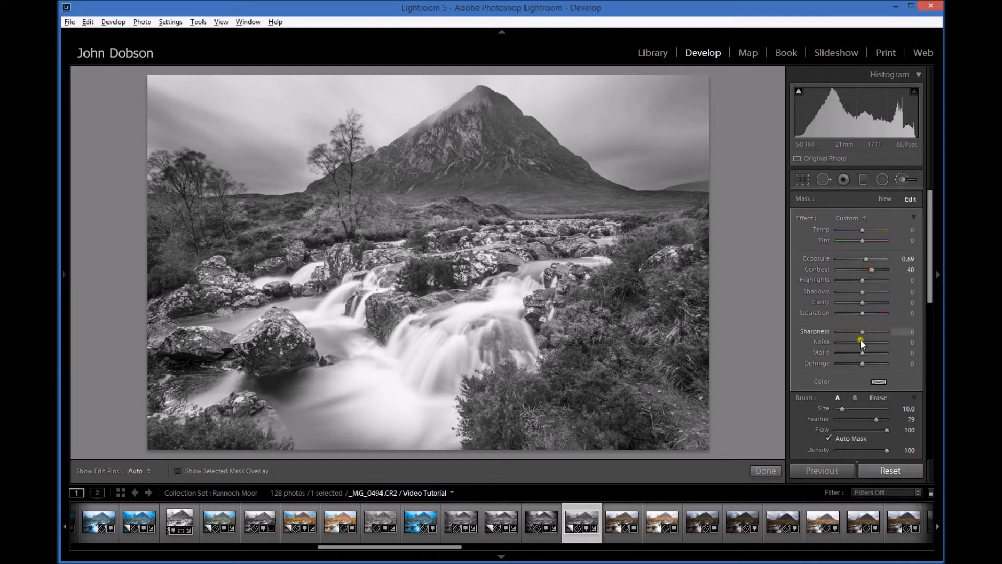
left_click_drag(863, 302, 871, 302)
left_click_drag(864, 265, 867, 261)
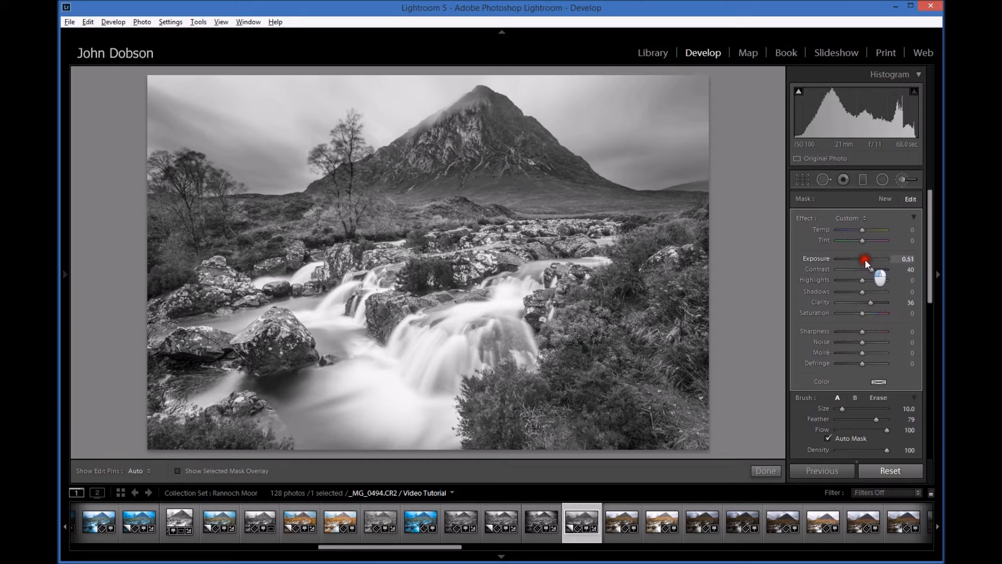
left_click_drag(865, 259, 864, 260)
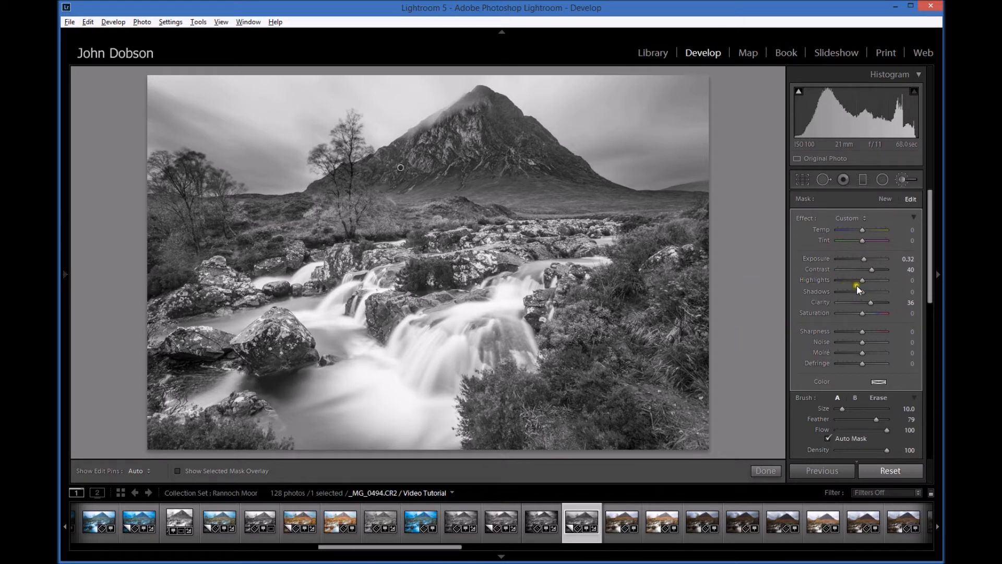
left_click_drag(863, 259, 865, 259)
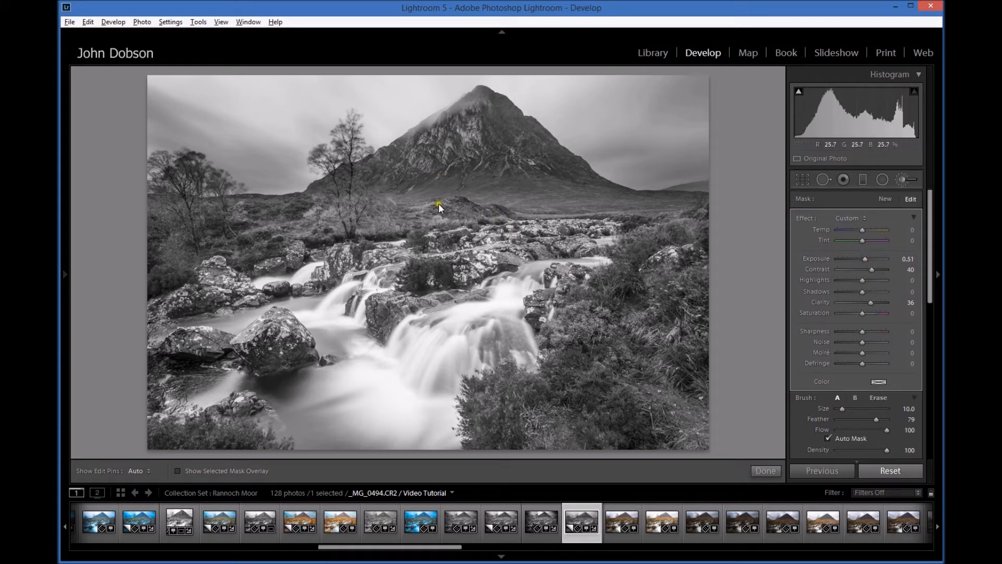
Step: Duplicate the brush adjustment pinned on the mountain's left slope
key("h")
key("h")
right_click(400, 168)
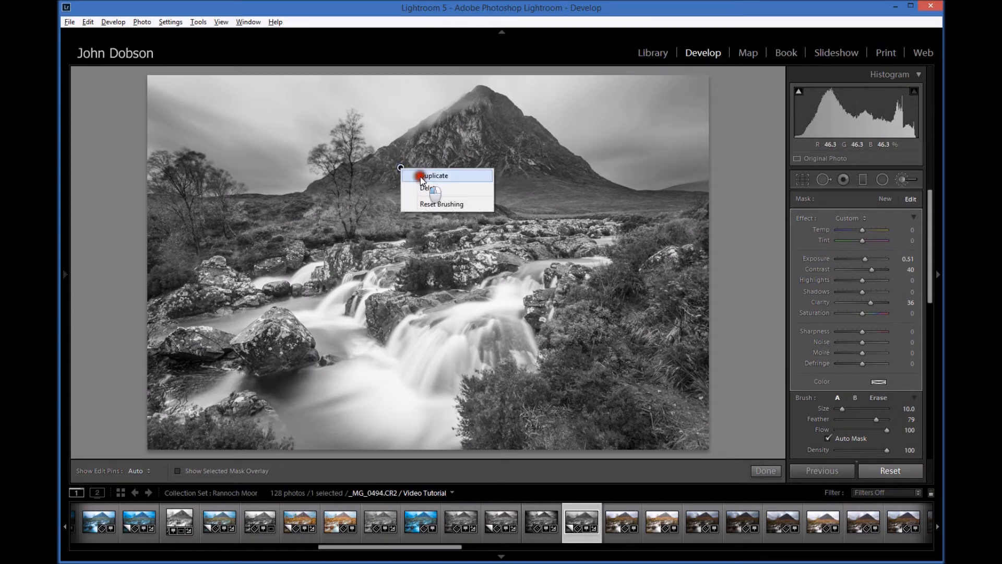
left_click(420, 177)
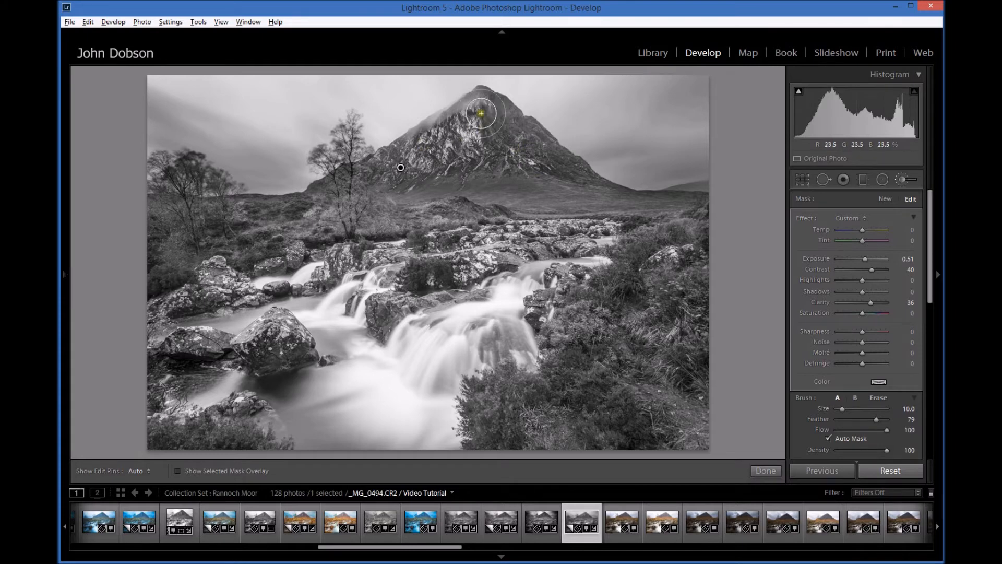
Step: Extend the duplicated brush adjustment over the mountain's peak and upper slopes, and set its Exposure to 0.05
mouse_move(489, 103)
left_mouse_down()
mouse_move(503, 116)
mouse_move(487, 98)
left_mouse_up()
mouse_move(512, 125)
left_mouse_down()
mouse_move(482, 112)
mouse_move(422, 129)
left_mouse_up()
left_click(864, 259)
left_click_drag(864, 259, 862, 259)
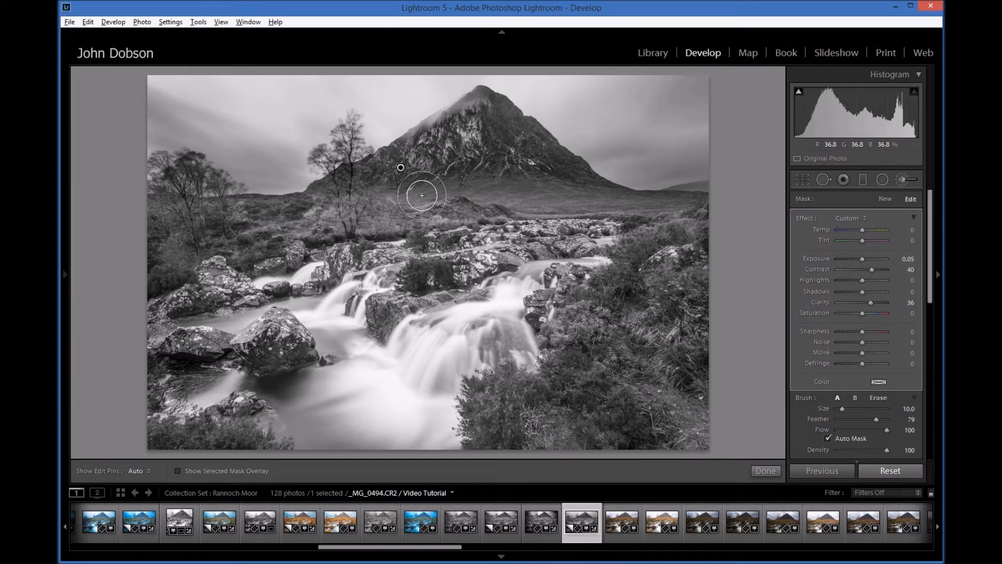
Step: Create a new brush adjustment with Exposure reset to 0.00 and Contrast 24, and paint it over the mountain's central face
left_click(401, 169)
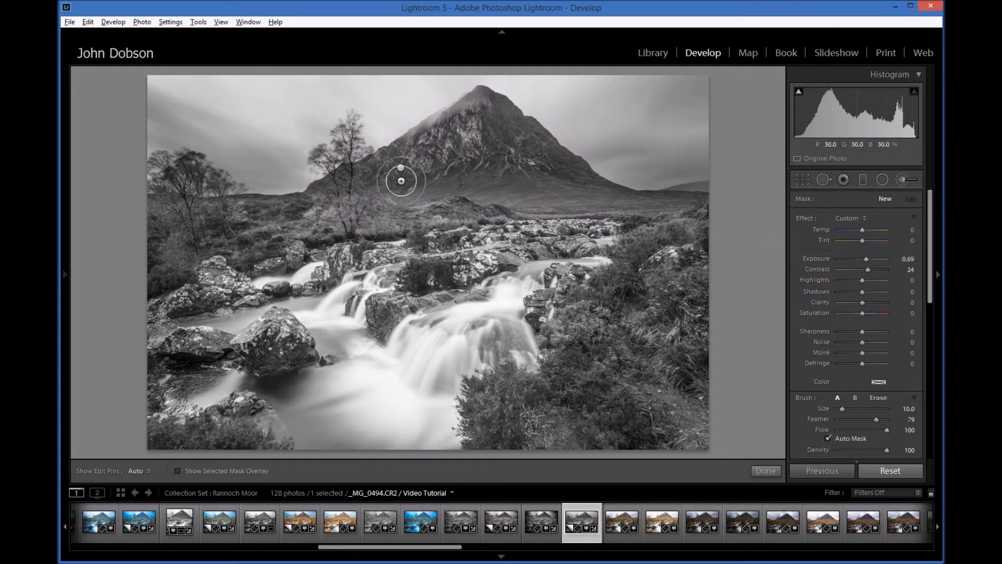
left_click(401, 168)
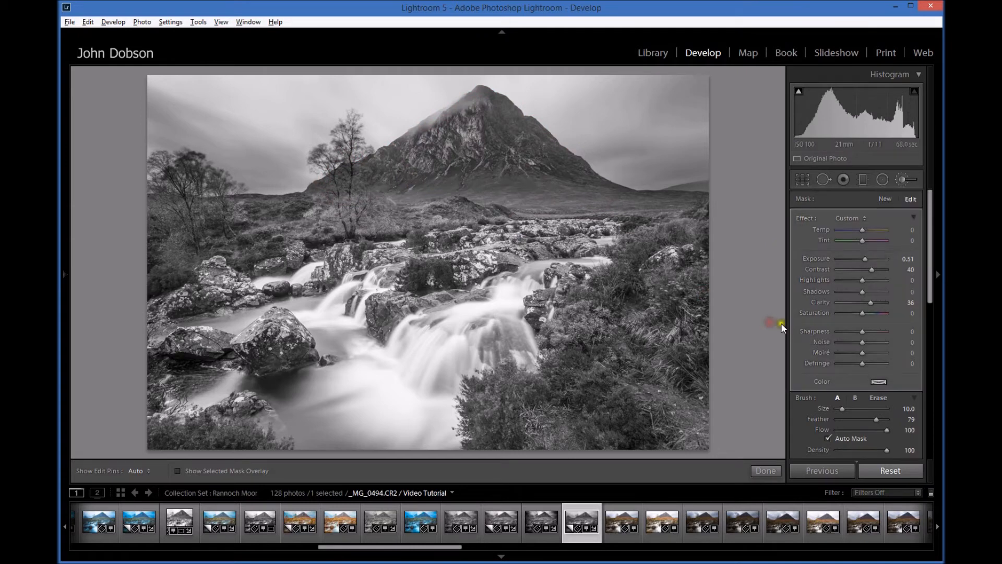
left_click(888, 199)
double_click(818, 259)
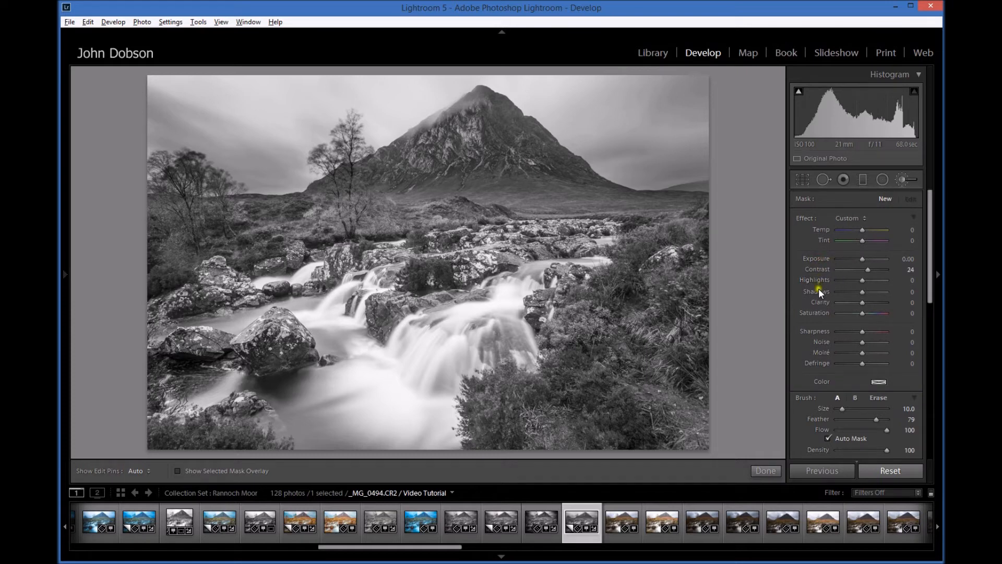
mouse_move(460, 154)
left_mouse_down()
mouse_move(476, 150)
mouse_move(447, 142)
mouse_move(476, 130)
mouse_move(508, 150)
mouse_move(477, 125)
mouse_move(518, 151)
mouse_move(383, 166)
mouse_move(503, 128)
mouse_move(458, 135)
mouse_move(478, 103)
mouse_move(439, 123)
mouse_move(485, 103)
mouse_move(557, 147)
mouse_move(537, 145)
mouse_move(487, 105)
mouse_move(416, 139)
mouse_move(461, 105)
mouse_move(421, 130)
mouse_move(458, 134)
mouse_move(464, 157)
mouse_move(534, 157)
mouse_move(459, 112)
mouse_move(477, 128)
left_mouse_up()
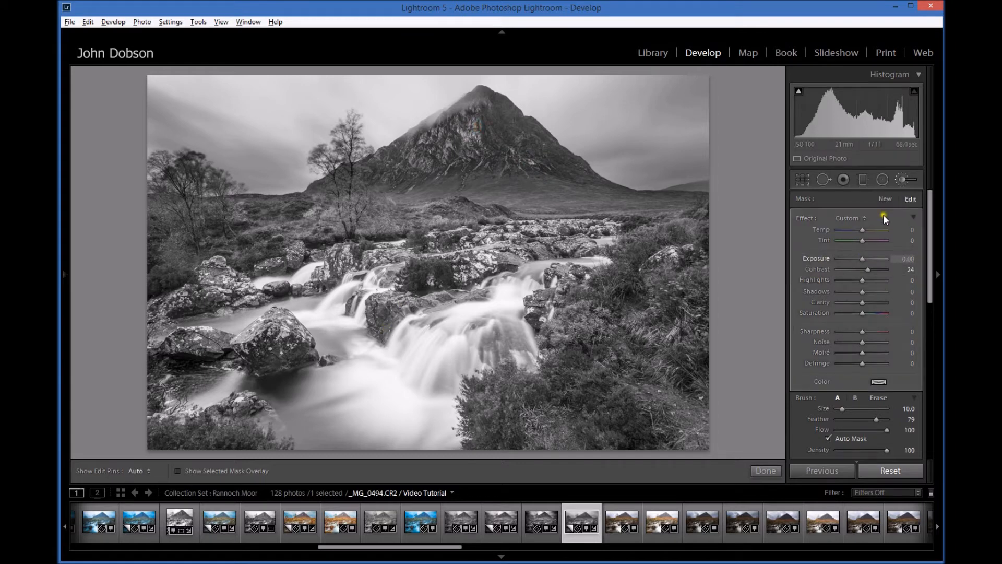
Step: Create a new brush adjustment with Contrast 33, Clarity 29 and Sharpness 17, and paint it over the large boulder in the water
left_click(883, 200)
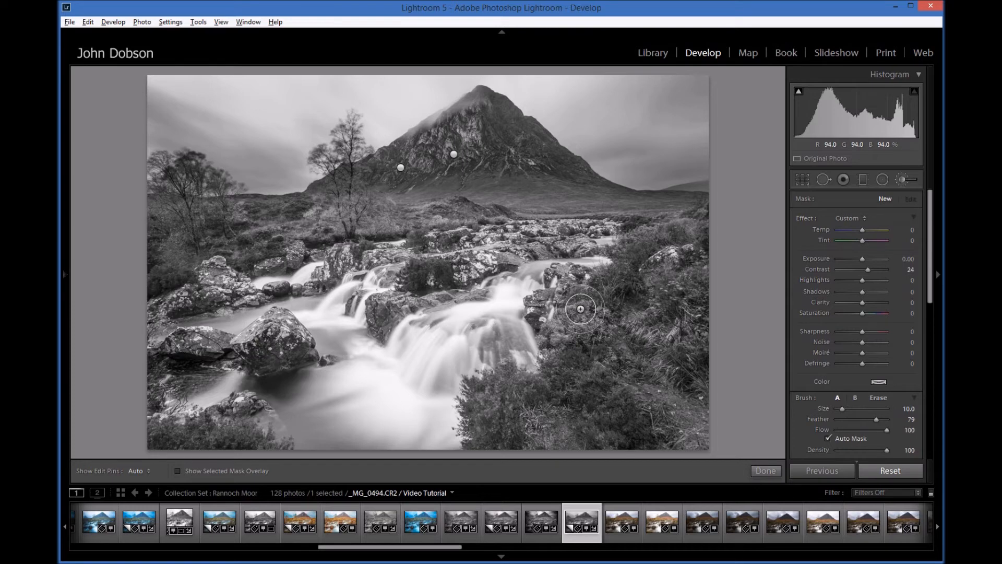
left_click_drag(866, 268, 870, 267)
left_click_drag(863, 302, 869, 301)
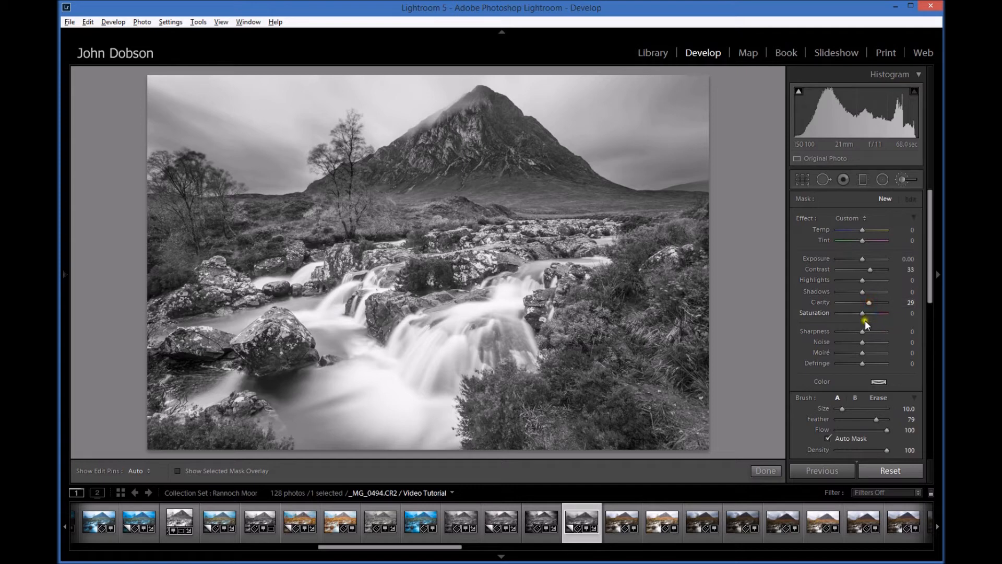
left_click_drag(863, 331, 867, 331)
mouse_move(253, 356)
left_mouse_down()
mouse_move(273, 344)
mouse_move(271, 354)
mouse_move(272, 339)
left_mouse_up()
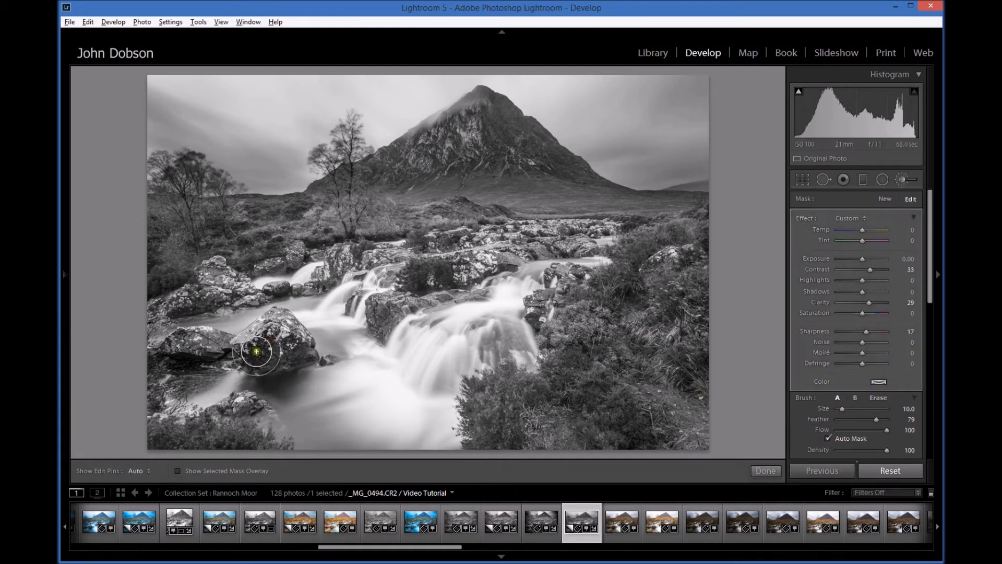
mouse_move(245, 340)
left_mouse_down()
mouse_move(274, 326)
mouse_move(294, 332)
mouse_move(286, 320)
mouse_move(304, 344)
mouse_move(270, 348)
left_mouse_up()
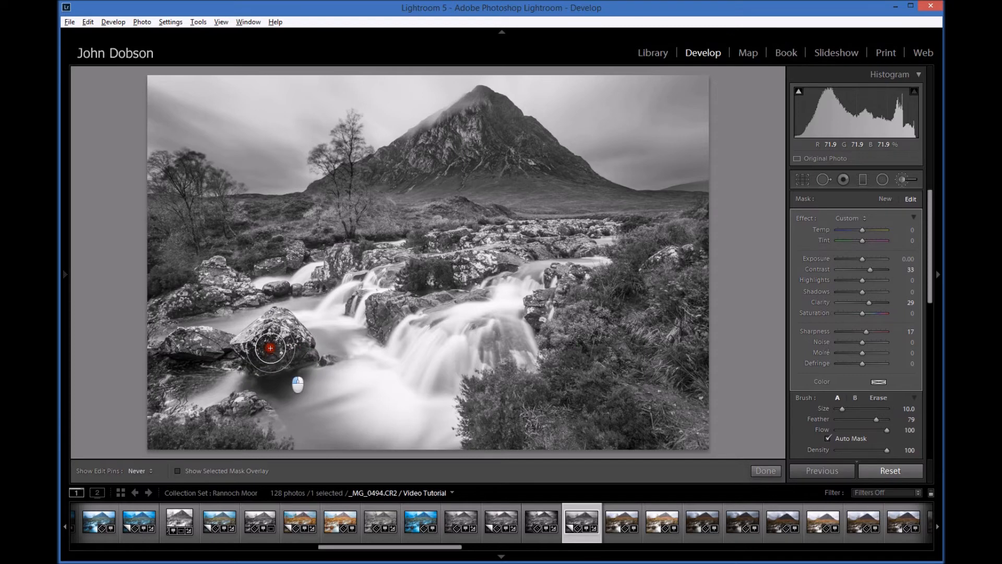
Step: Extend the boulder's brush adjustment over the neighbouring rocks along the left bank, and set its Contrast to 52
mouse_move(202, 342)
left_mouse_down()
mouse_move(238, 341)
mouse_move(186, 336)
mouse_move(200, 334)
mouse_move(162, 346)
mouse_move(188, 344)
left_mouse_up()
key("h")
mouse_move(205, 294)
left_mouse_down()
mouse_move(225, 285)
mouse_move(199, 301)
mouse_move(220, 273)
mouse_move(185, 301)
mouse_move(224, 296)
left_mouse_up()
mouse_move(235, 399)
left_mouse_down()
mouse_move(167, 429)
mouse_move(222, 428)
mouse_move(231, 421)
mouse_move(224, 410)
mouse_move(267, 434)
mouse_move(248, 413)
mouse_move(273, 446)
mouse_move(261, 418)
mouse_move(160, 429)
mouse_move(155, 419)
mouse_move(216, 422)
mouse_move(245, 406)
mouse_move(262, 428)
mouse_move(253, 413)
mouse_move(266, 411)
mouse_move(277, 431)
mouse_move(239, 419)
left_mouse_up()
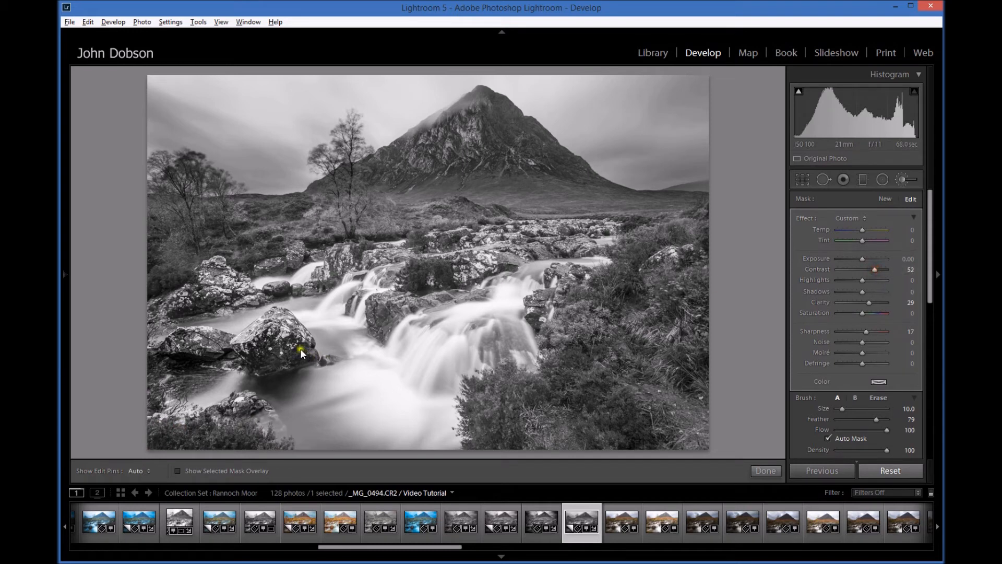
Step: Paint the same brush adjustment over the right bank's bushes and rocks and the dark rock beside the waterfall, and finish the brush edit
mouse_move(528, 408)
left_mouse_down()
mouse_move(489, 429)
mouse_move(499, 394)
mouse_move(484, 424)
mouse_move(545, 409)
mouse_move(523, 439)
mouse_move(636, 434)
mouse_move(535, 443)
mouse_move(689, 444)
mouse_move(679, 303)
mouse_move(666, 405)
mouse_move(673, 310)
mouse_move(620, 345)
mouse_move(580, 400)
mouse_move(575, 323)
mouse_move(567, 359)
mouse_move(645, 295)
mouse_move(651, 269)
mouse_move(625, 347)
mouse_move(676, 273)
mouse_move(634, 414)
mouse_move(550, 414)
mouse_move(524, 436)
mouse_move(693, 442)
mouse_move(656, 449)
mouse_move(719, 415)
mouse_move(652, 412)
mouse_move(701, 431)
mouse_move(668, 380)
mouse_move(547, 429)
mouse_move(573, 440)
mouse_move(511, 436)
mouse_move(617, 426)
mouse_move(588, 420)
mouse_move(692, 425)
mouse_move(709, 288)
mouse_move(665, 389)
mouse_move(672, 272)
mouse_move(653, 360)
mouse_move(685, 246)
mouse_move(690, 261)
mouse_move(649, 304)
mouse_move(619, 363)
mouse_move(580, 297)
mouse_move(575, 333)
mouse_move(563, 275)
mouse_move(563, 305)
mouse_move(545, 315)
mouse_move(656, 429)
mouse_move(673, 405)
mouse_move(620, 411)
mouse_move(652, 434)
mouse_move(544, 434)
mouse_move(692, 435)
mouse_move(689, 343)
mouse_move(581, 338)
mouse_move(561, 308)
left_mouse_up()
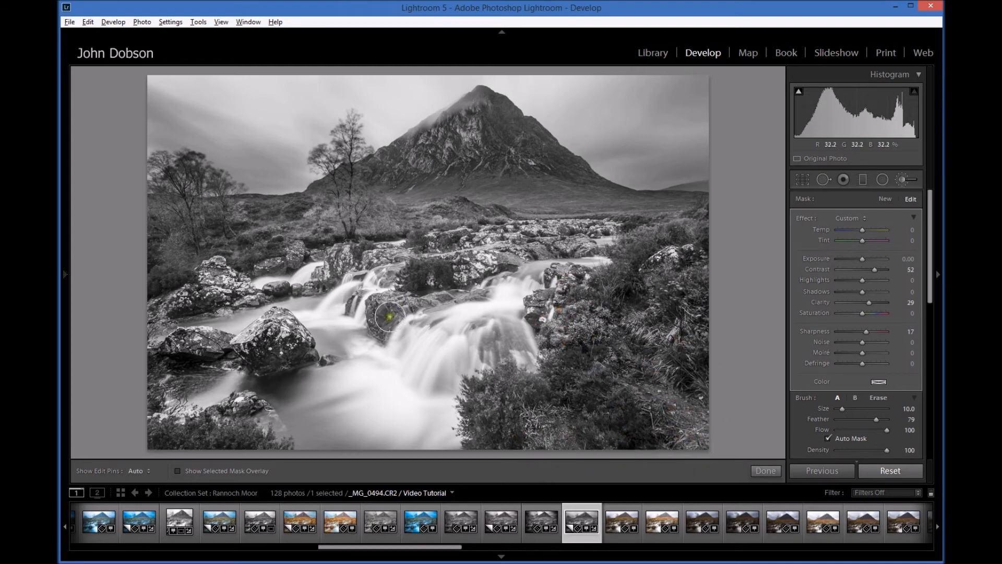
mouse_move(387, 325)
left_mouse_down()
mouse_move(380, 300)
mouse_move(376, 308)
mouse_move(407, 303)
mouse_move(380, 307)
mouse_move(383, 315)
mouse_move(403, 313)
mouse_move(382, 303)
mouse_move(385, 329)
mouse_move(456, 282)
mouse_move(435, 282)
mouse_move(434, 270)
mouse_move(410, 287)
mouse_move(402, 314)
left_mouse_up()
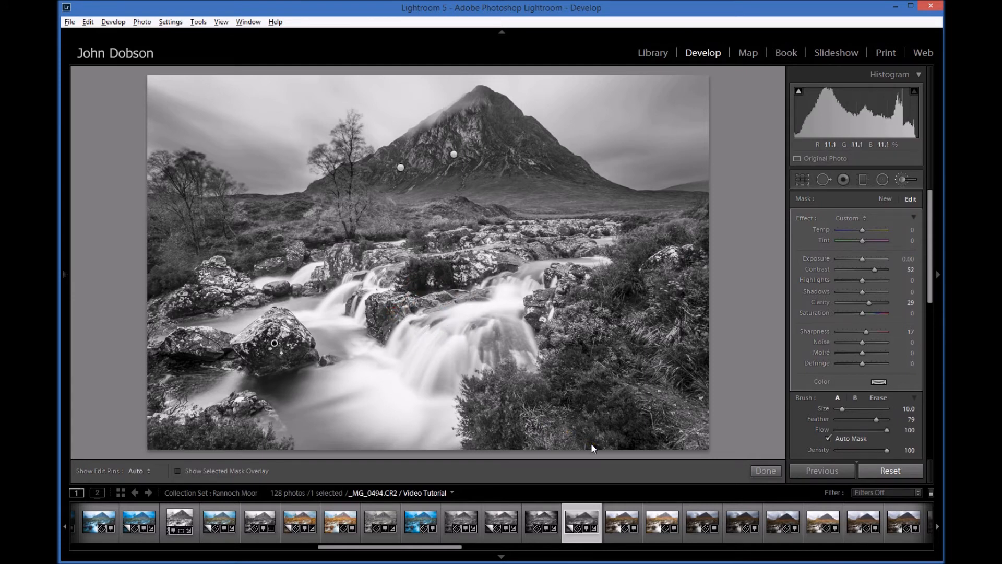
left_click(766, 471)
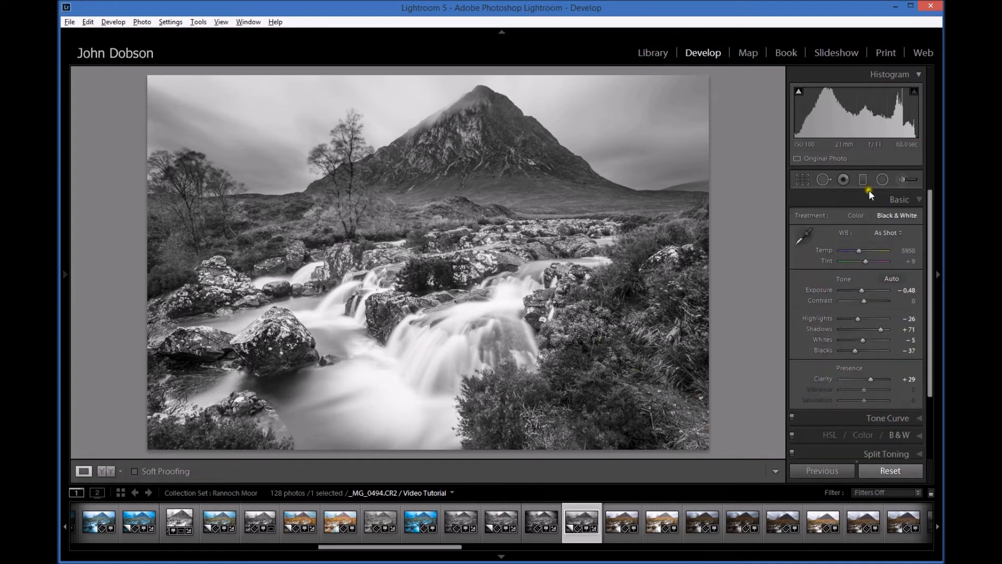
Step: Paint a new brush adjustment with Contrast 33, Clarity 29 and Sharpness 17 across the sky, filling the gaps revealed by the mask overlay
left_click(904, 181)
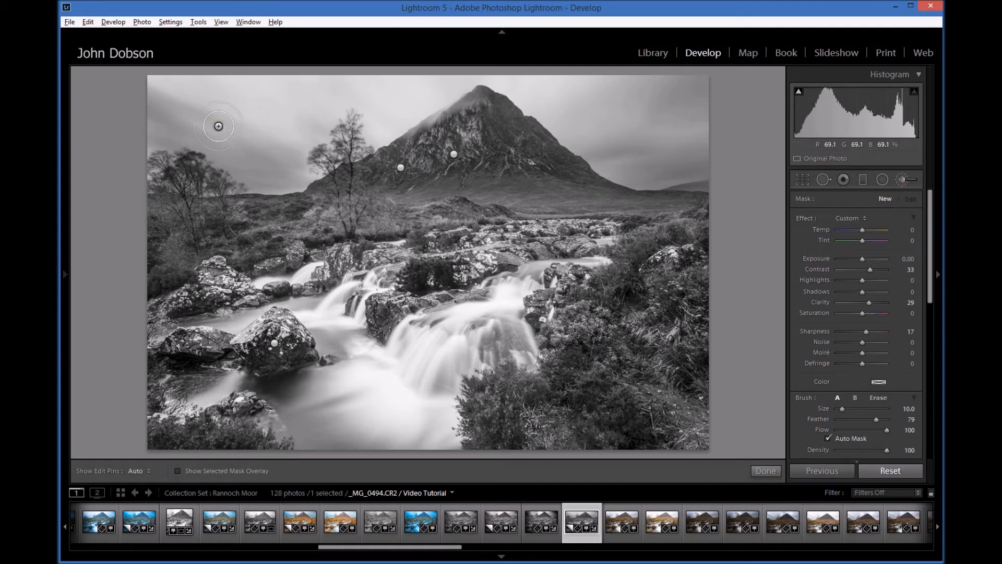
mouse_move(200, 111)
left_mouse_down()
mouse_move(244, 99)
mouse_move(202, 89)
mouse_move(278, 91)
mouse_move(191, 93)
mouse_move(411, 94)
mouse_move(197, 81)
mouse_move(227, 94)
mouse_move(141, 96)
mouse_move(190, 102)
mouse_move(240, 139)
mouse_move(180, 133)
mouse_move(258, 154)
mouse_move(278, 170)
mouse_move(428, 93)
mouse_move(232, 111)
mouse_move(355, 83)
mouse_move(169, 103)
mouse_move(150, 155)
mouse_move(192, 88)
mouse_move(400, 61)
mouse_move(588, 82)
mouse_move(680, 141)
mouse_move(576, 103)
mouse_move(627, 147)
mouse_move(557, 99)
mouse_move(607, 150)
mouse_move(558, 100)
mouse_move(591, 118)
mouse_move(707, 139)
mouse_move(644, 118)
mouse_move(692, 88)
mouse_move(573, 86)
mouse_move(661, 100)
left_mouse_up()
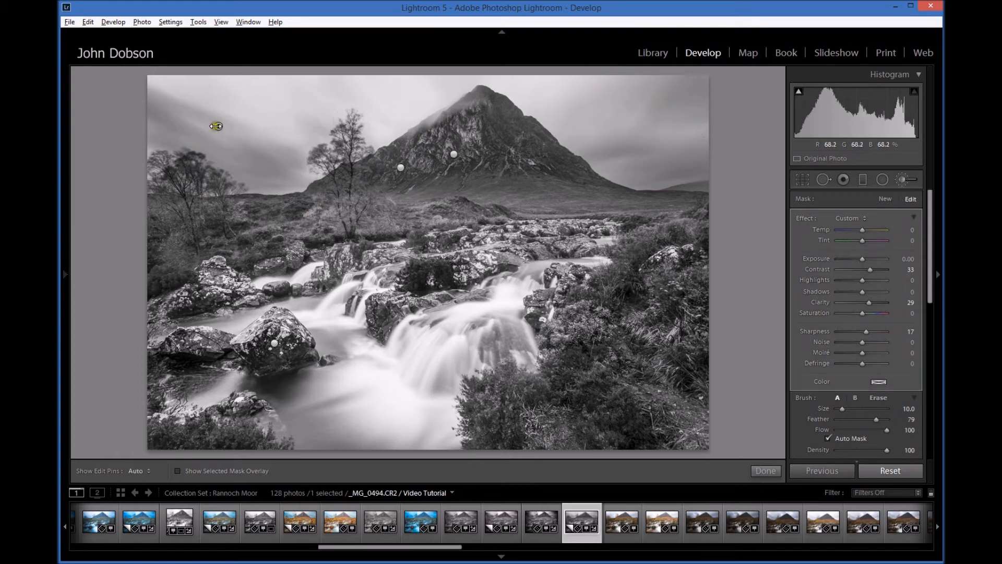
mouse_move(219, 126)
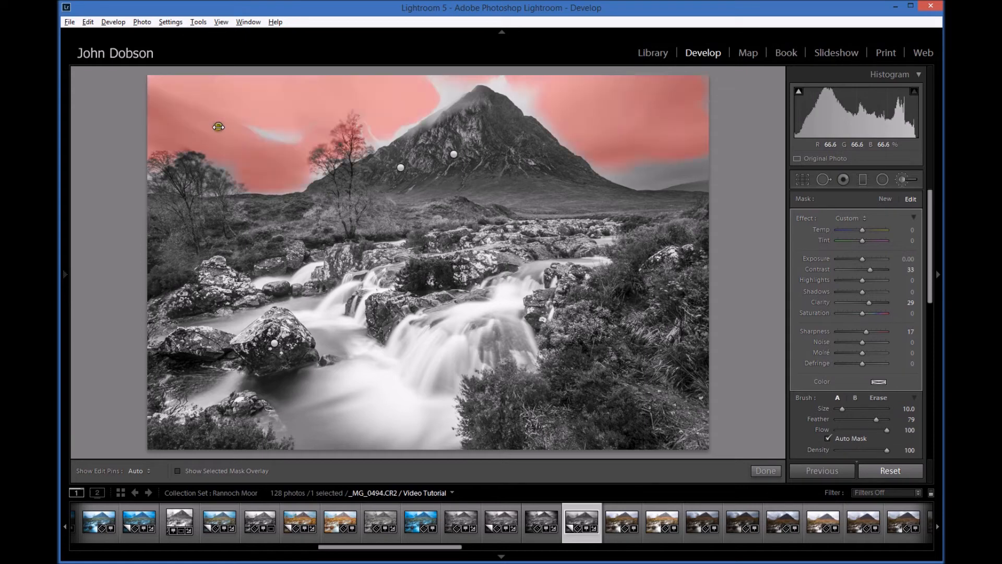
mouse_move(255, 124)
left_mouse_down()
mouse_move(300, 132)
mouse_move(253, 129)
mouse_move(300, 148)
mouse_move(387, 105)
mouse_move(459, 91)
mouse_move(414, 93)
mouse_move(448, 80)
mouse_move(348, 87)
mouse_move(408, 89)
mouse_move(404, 108)
mouse_move(421, 104)
mouse_move(379, 141)
mouse_move(447, 86)
mouse_move(415, 101)
mouse_move(432, 84)
mouse_move(358, 87)
left_mouse_up()
key("h")
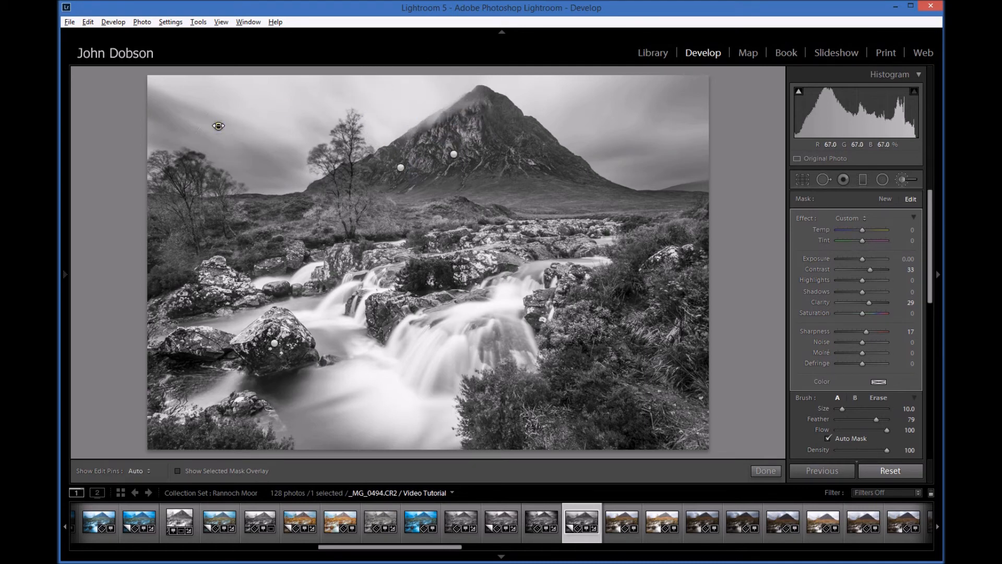
key("o")
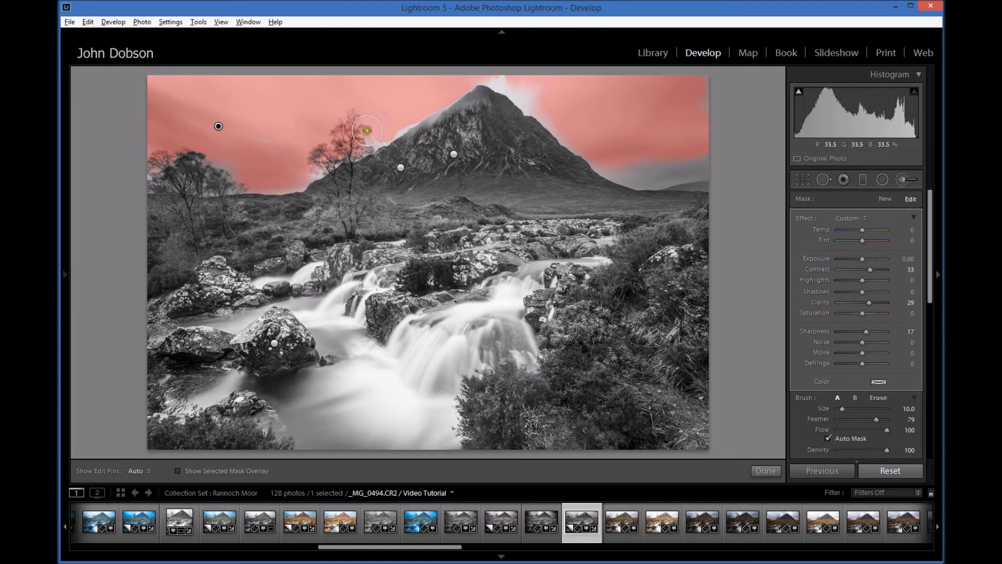
key("h")
mouse_move(377, 134)
left_mouse_down()
mouse_move(401, 105)
mouse_move(473, 70)
mouse_move(584, 122)
mouse_move(637, 167)
mouse_move(612, 159)
mouse_move(619, 165)
mouse_move(663, 173)
mouse_move(696, 163)
mouse_move(659, 173)
mouse_move(558, 104)
mouse_move(496, 83)
mouse_move(567, 133)
mouse_move(646, 162)
left_mouse_up()
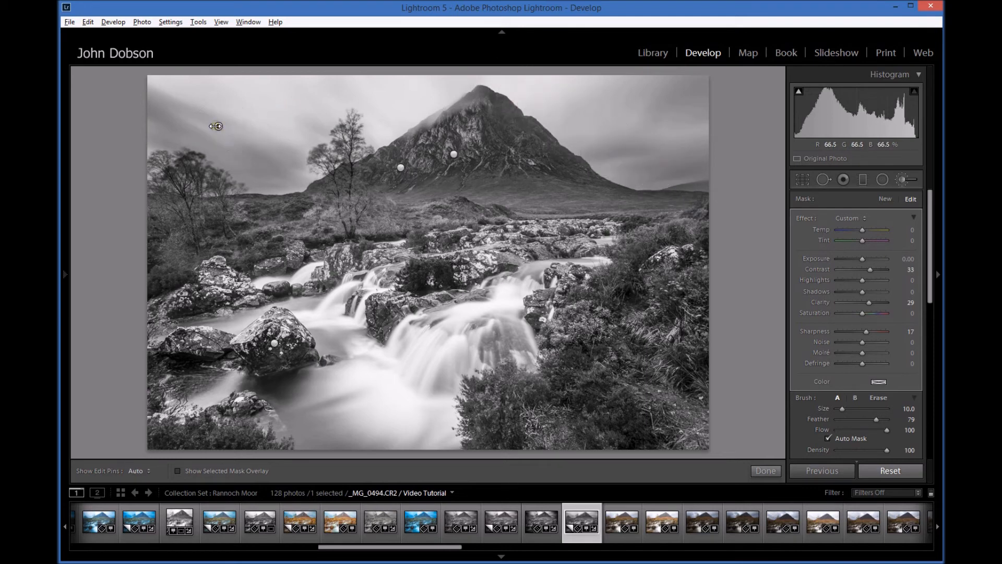
Step: Set the sky brush adjustment to Exposure −0.51, Contrast 31 and Clarity 31
mouse_move(216, 126)
left_click_drag(863, 260, 872, 271)
left_click_drag(870, 302, 873, 303)
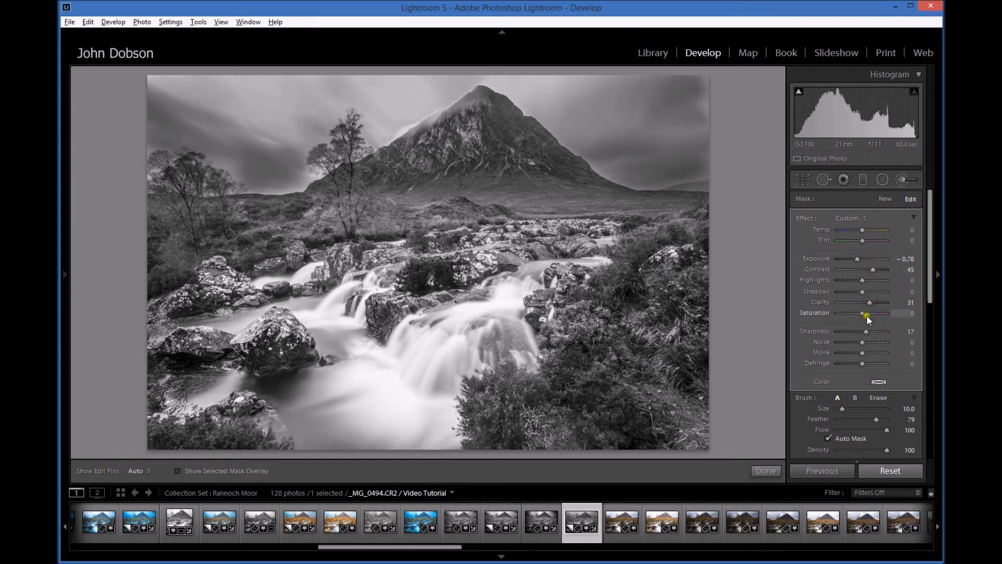
left_click(858, 260)
left_click_drag(860, 262, 862, 265)
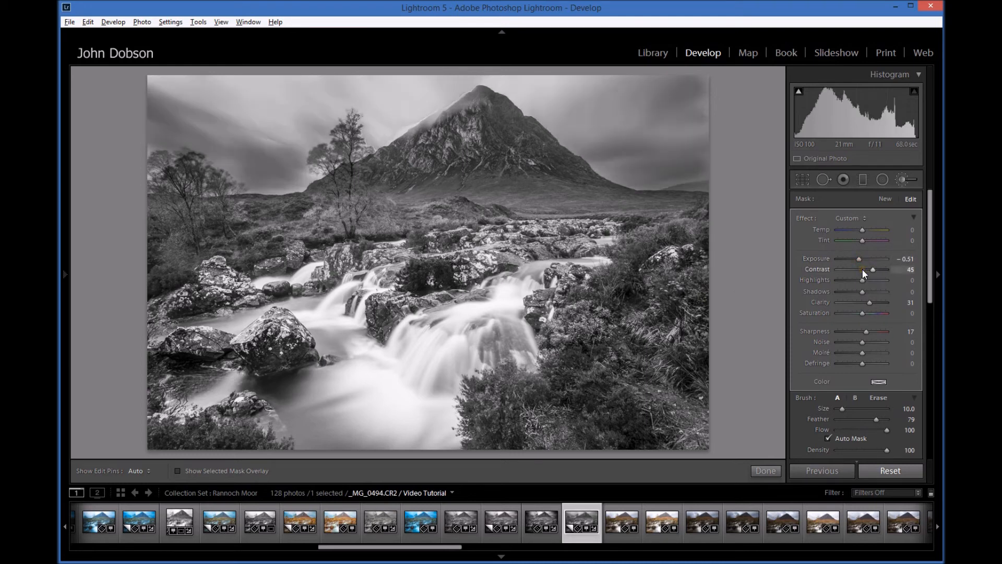
left_click_drag(872, 270, 868, 272)
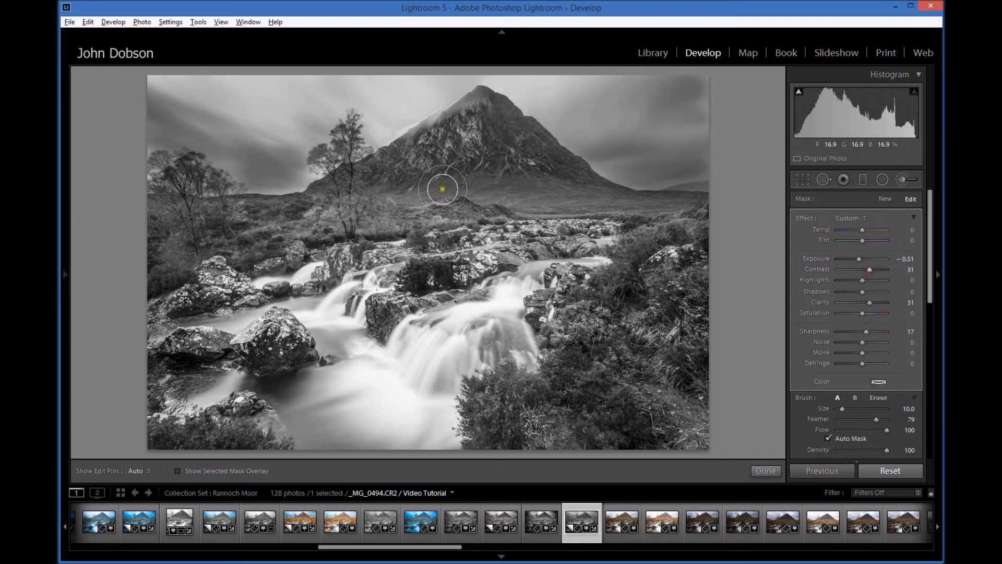
Step: Extend the sky adjustment along the mountain's upper left edge, and set its Contrast to 20 and Exposure to −0.32
mouse_move(359, 179)
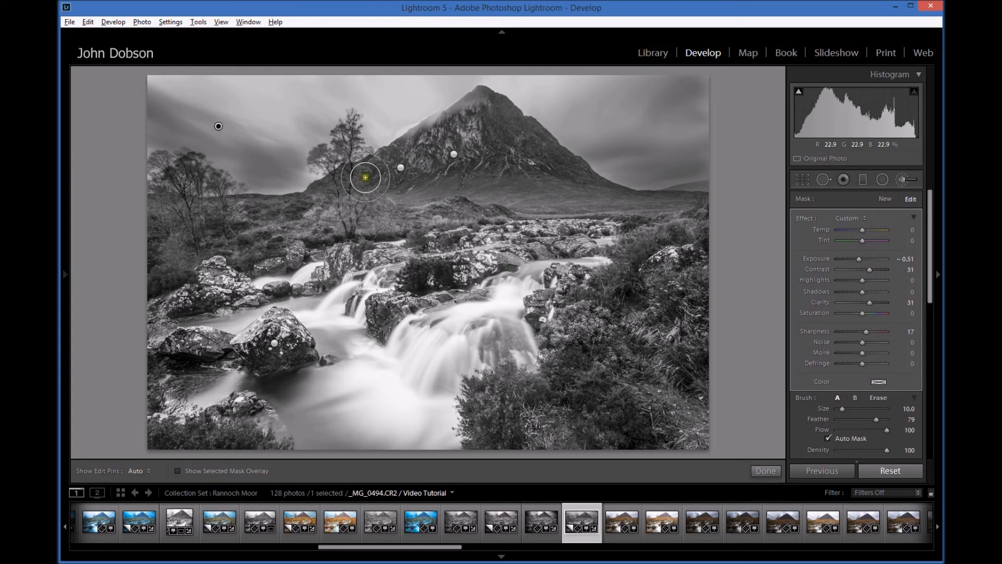
key("h")
left_click_drag(394, 134, 427, 114)
key("h")
left_click_drag(873, 270, 867, 271)
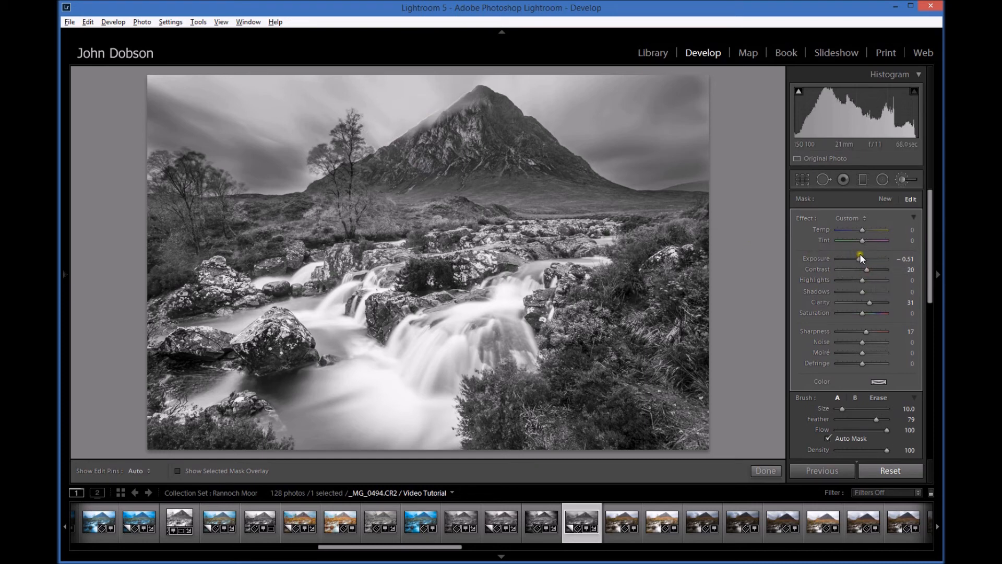
left_click_drag(861, 258, 860, 258)
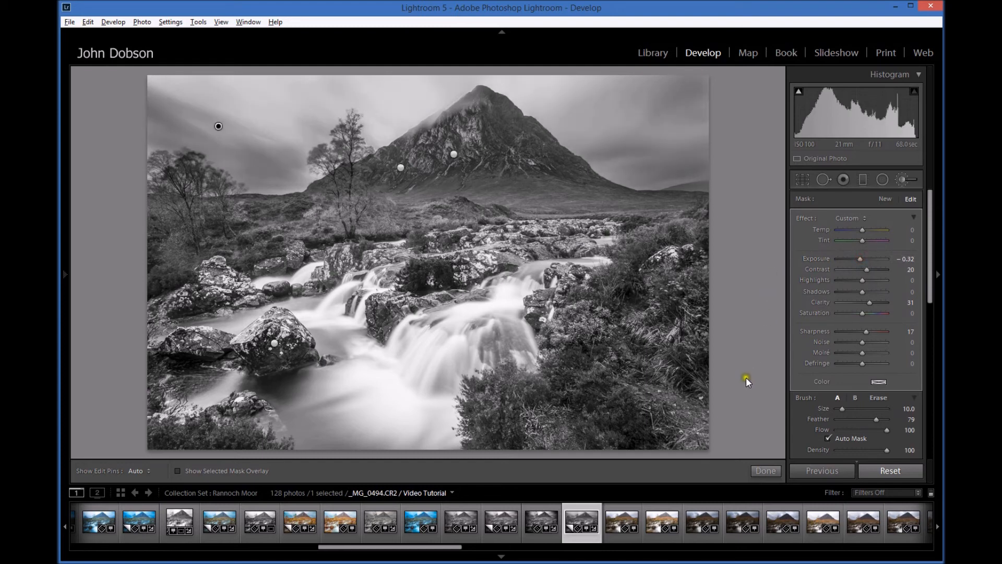
left_click(766, 471)
Step: Sharpen the photo with Amount 75 and Masking 55, and set Luminance noise reduction to 18
left_click_drag(932, 312, 939, 392)
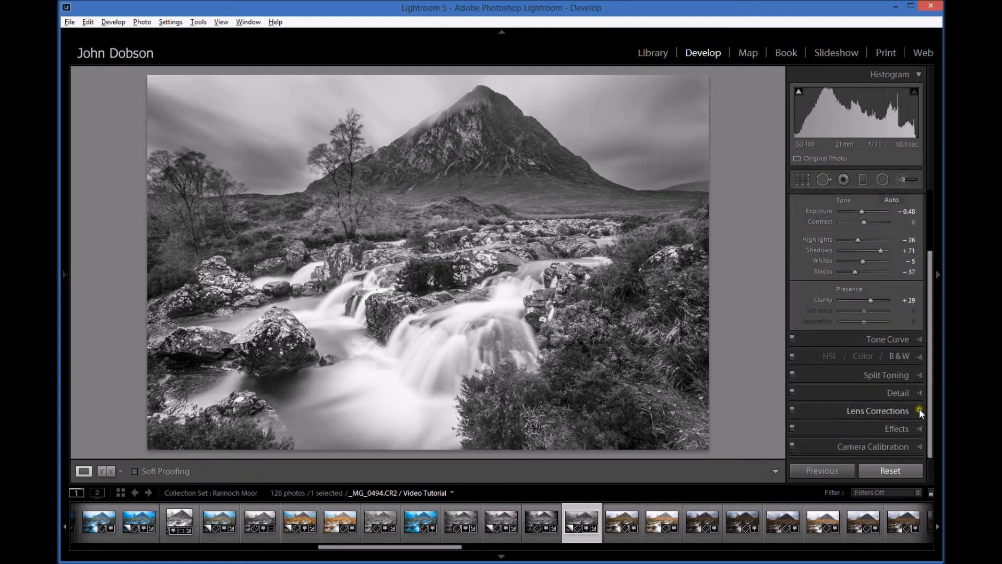
left_click(919, 392)
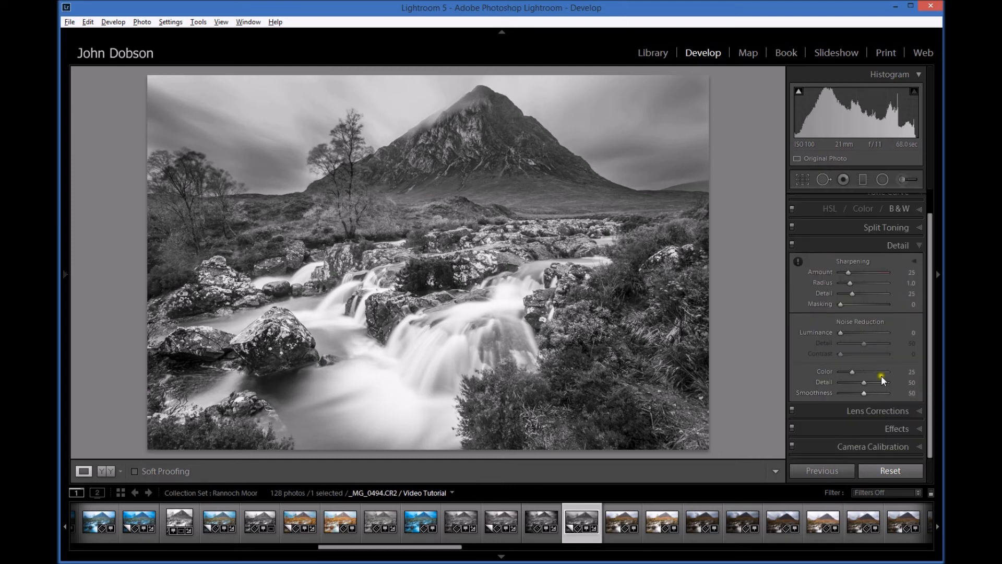
left_click_drag(847, 273, 857, 273)
left_click_drag(862, 273, 868, 304)
left_click(842, 303, "alt")
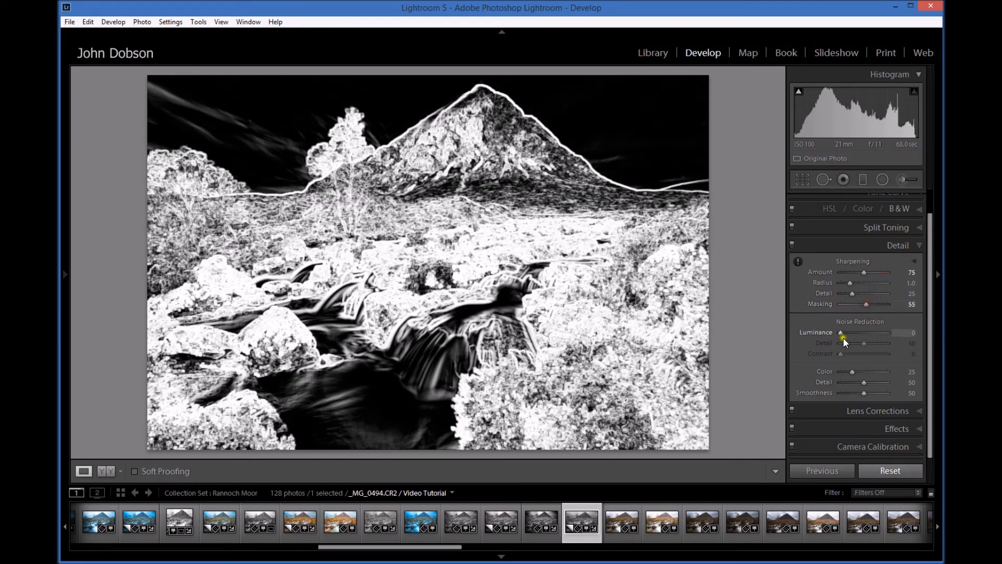
left_click_drag(840, 332, 849, 331)
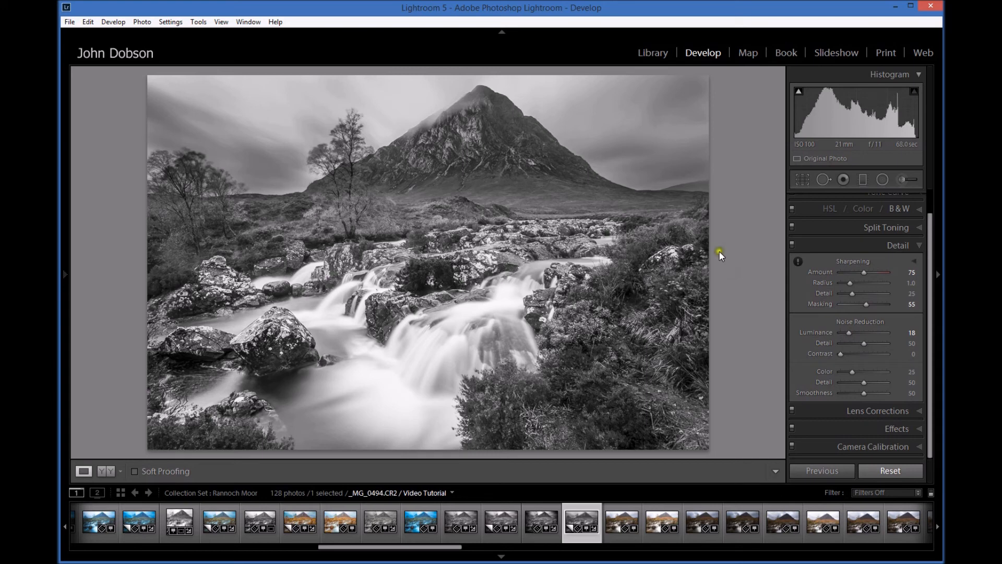
Step: Visualize spots with a raised threshold using Spot Removal, and heal three spots in the sky at brush size 50
left_click(824, 180)
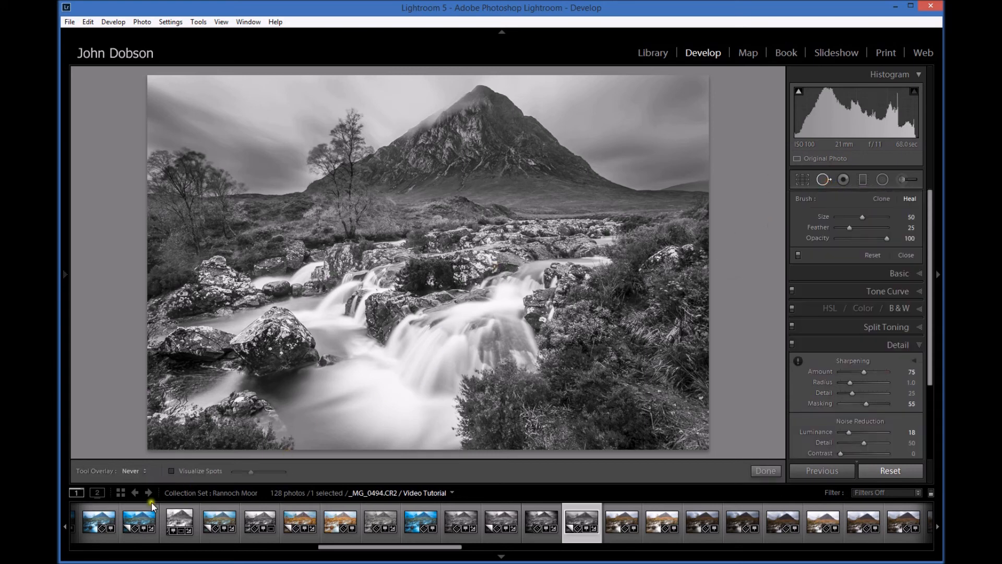
left_click(171, 471)
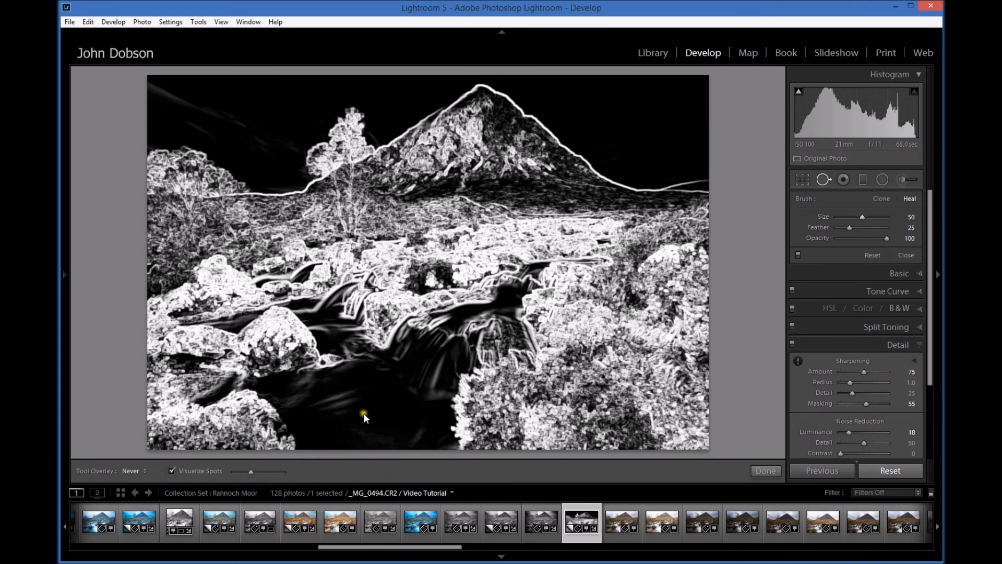
left_click_drag(253, 471, 278, 471)
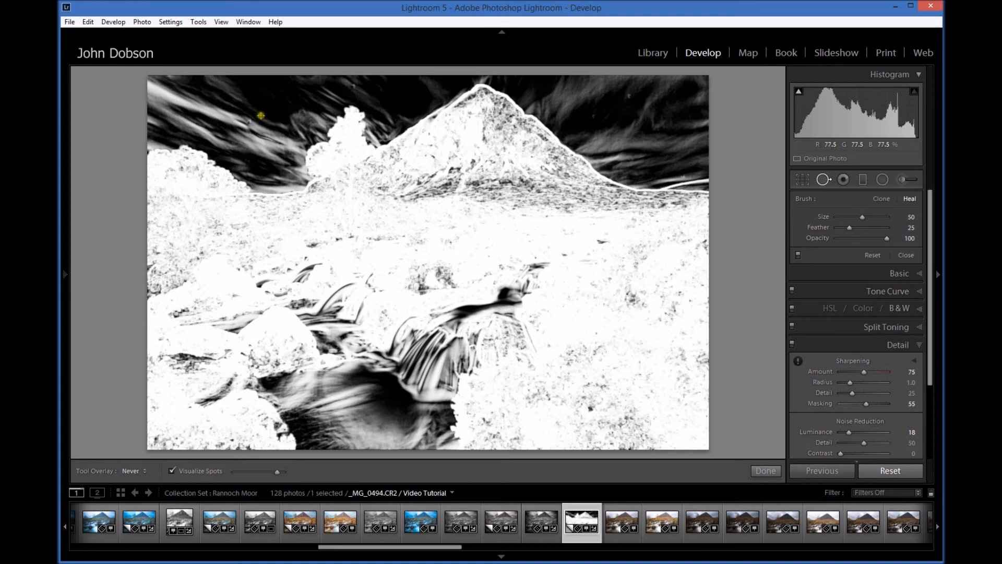
left_click(250, 120)
left_click(353, 86)
left_click(629, 95)
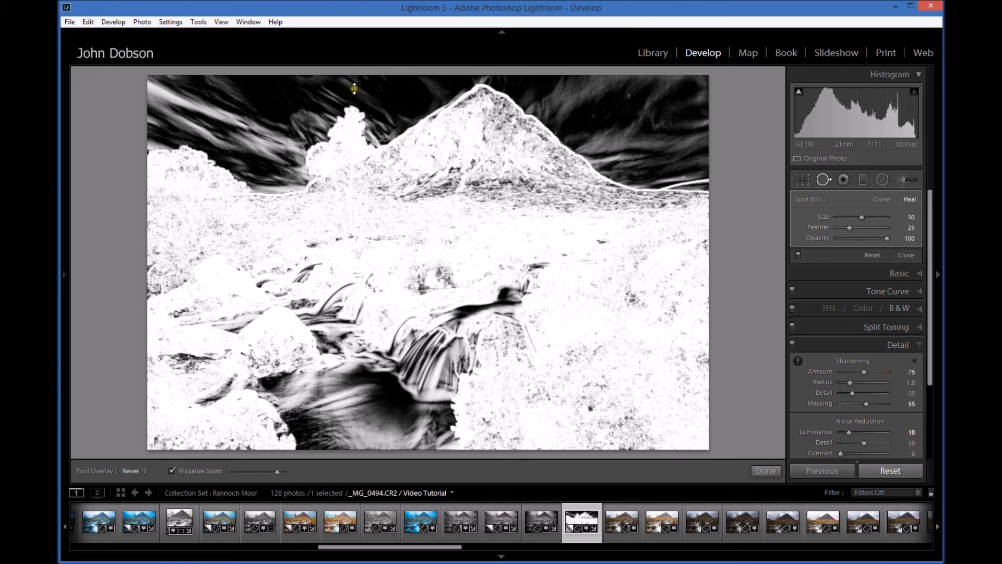
Step: Check for remaining spots at different visualization thresholds, and turn off the spot view and close Spot Removal
left_click(279, 472)
left_click_drag(278, 472, 284, 472)
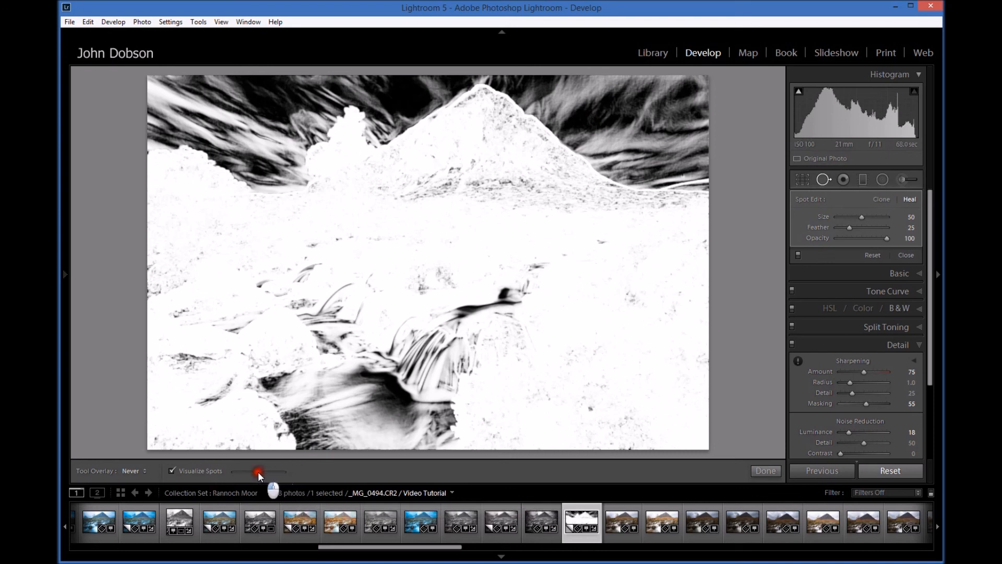
left_click_drag(242, 471, 276, 478)
left_click(172, 469)
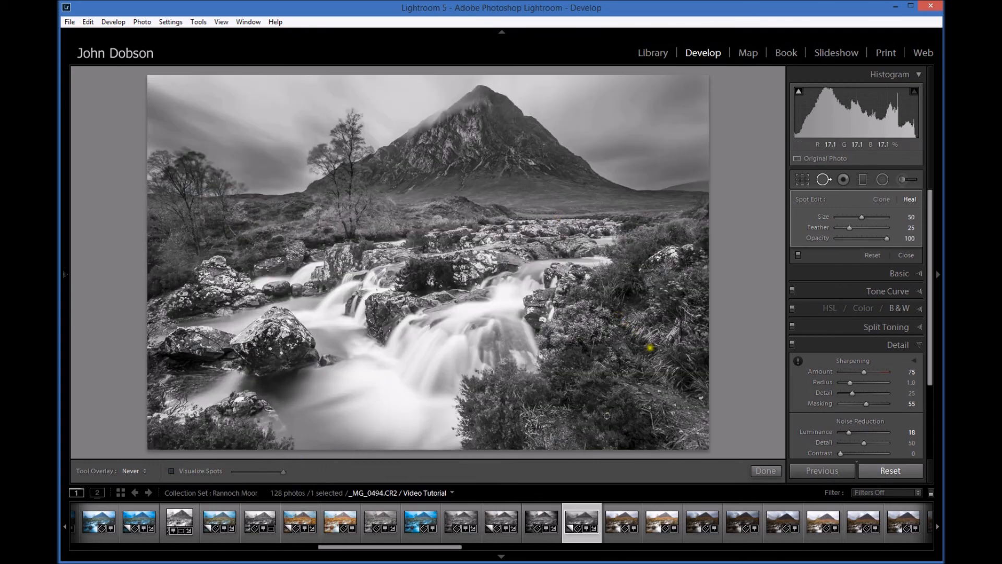
left_click(755, 469)
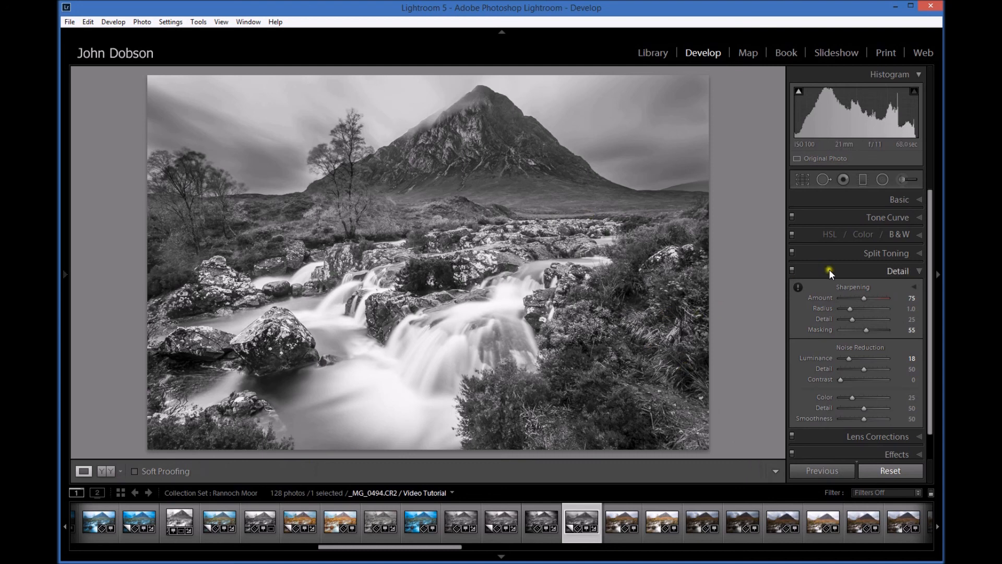
Step: Add a Highlight Priority post-crop vignette with Amount −19
left_click_drag(929, 335, 931, 393)
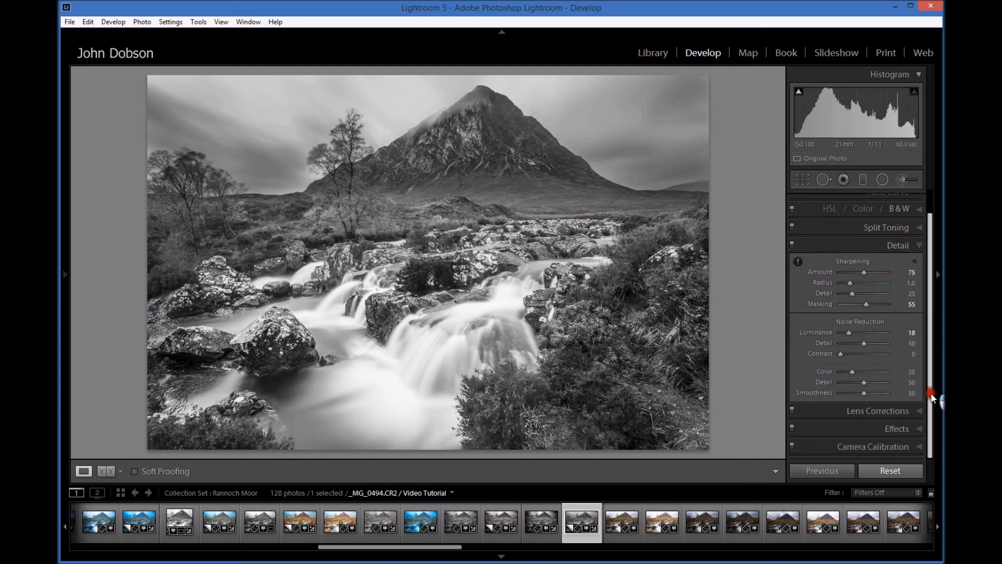
left_click(920, 427)
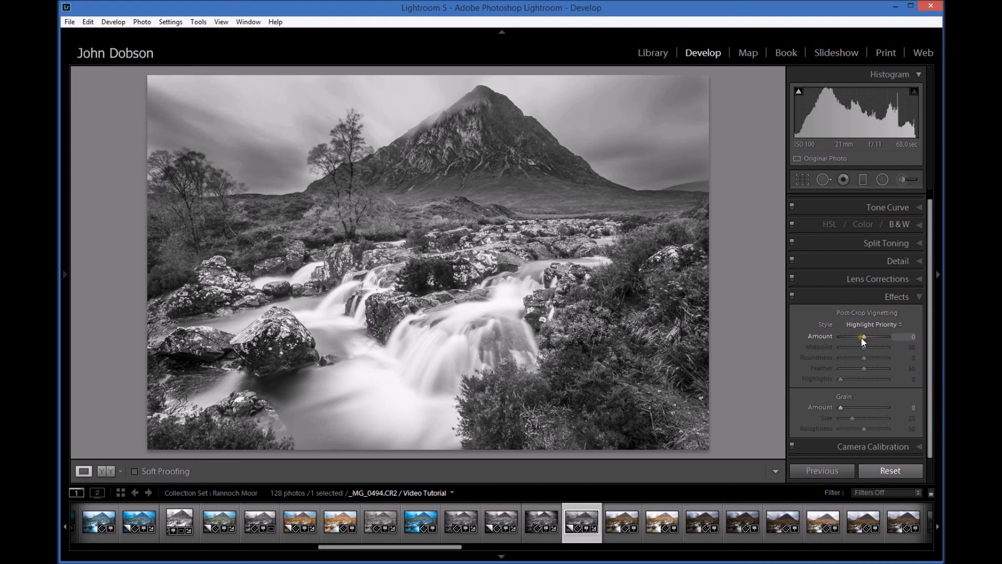
left_click_drag(863, 338, 858, 337)
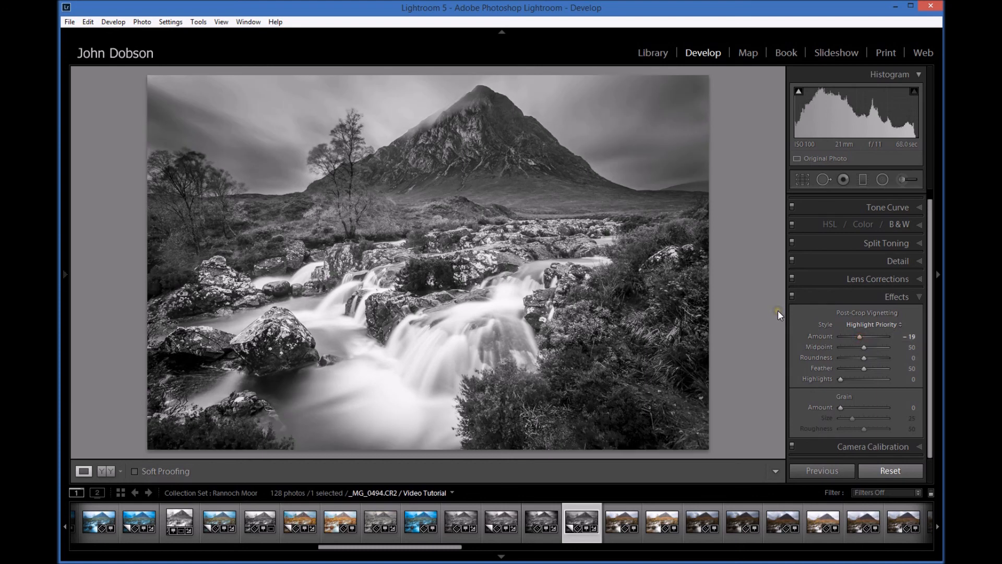